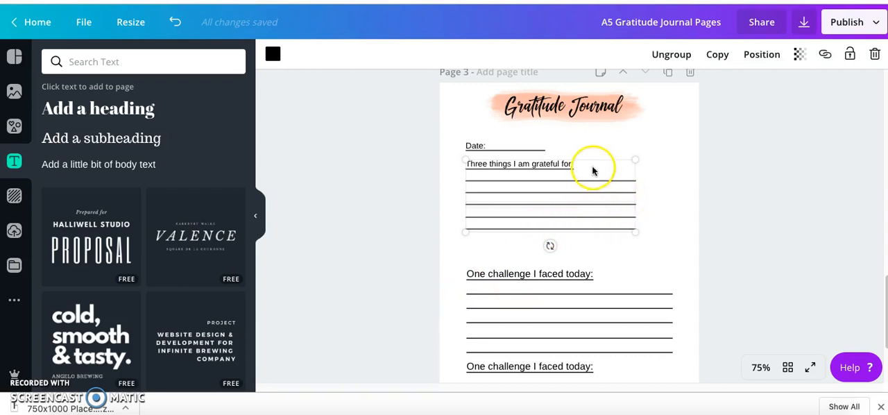
- Enlarge the "Three things I am grateful for:" section on page 3 slightly and ungroup it
left_click(633, 229)
mouse_move(635, 231)
left_mouse_down()
mouse_move(620, 226)
mouse_move(640, 239)
left_mouse_up()
left_click(670, 55)
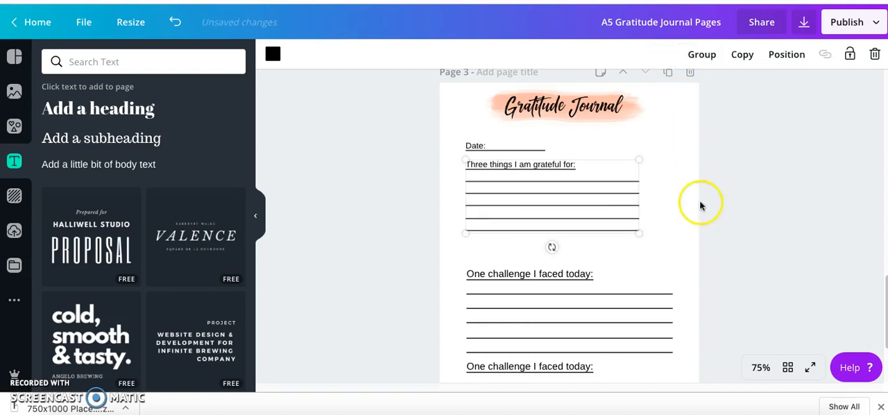
- Lengthen each of the five writing lines under "Three things I am grateful for:" to about the width of the lines below
left_click(702, 198)
left_click(630, 189)
left_click(631, 181)
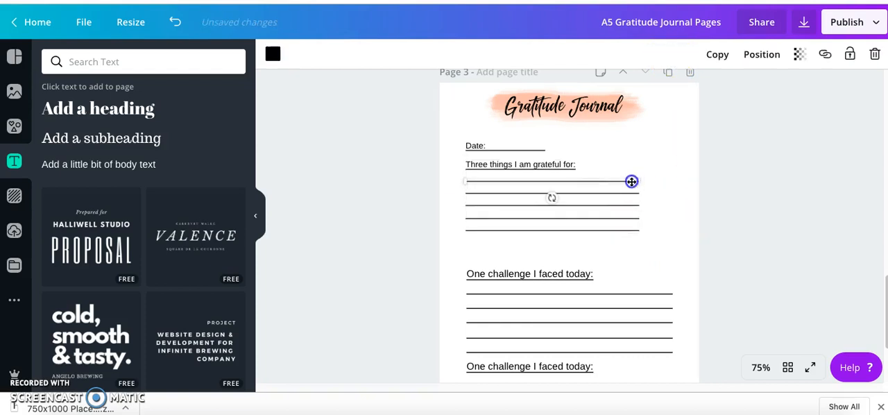
left_click_drag(640, 181, 676, 216)
left_click(637, 193)
left_click(636, 206)
left_click(630, 219)
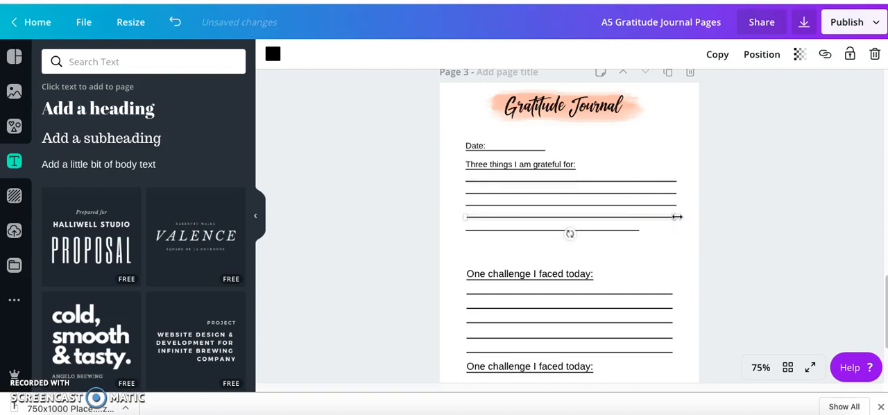
left_click(671, 206)
left_click_drag(670, 206, 666, 251)
left_click(671, 219)
left_click(639, 230)
left_click(666, 251)
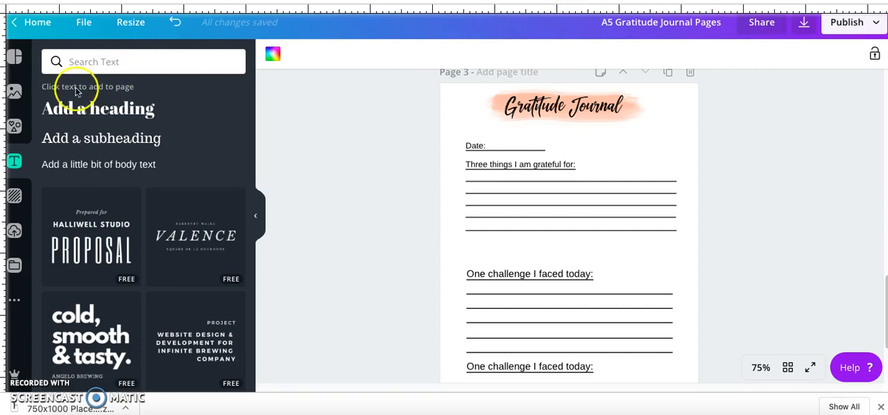
- Check the left alignment of page 3's content with a vertical ruler guide, and hide the rulers
left_click_drag(9, 130, 463, 146)
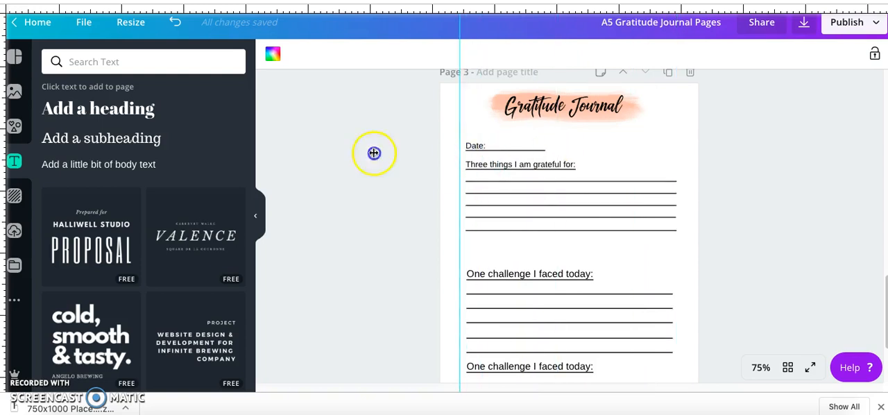
key("shift+r")
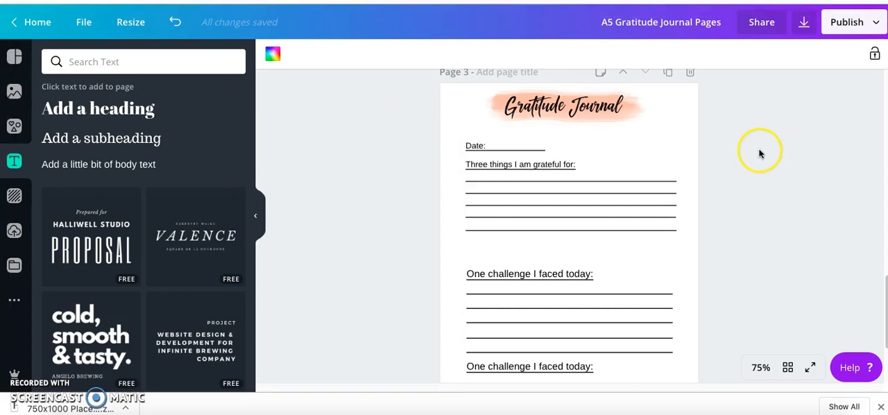
left_click(807, 178)
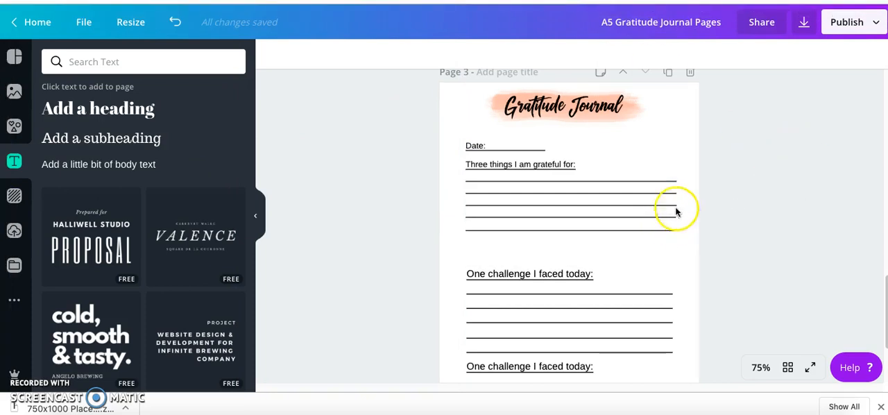
- Group the five gratitude writing lines and resize the group to match the width of the challenge section's lines
left_click_drag(644, 171, 646, 236)
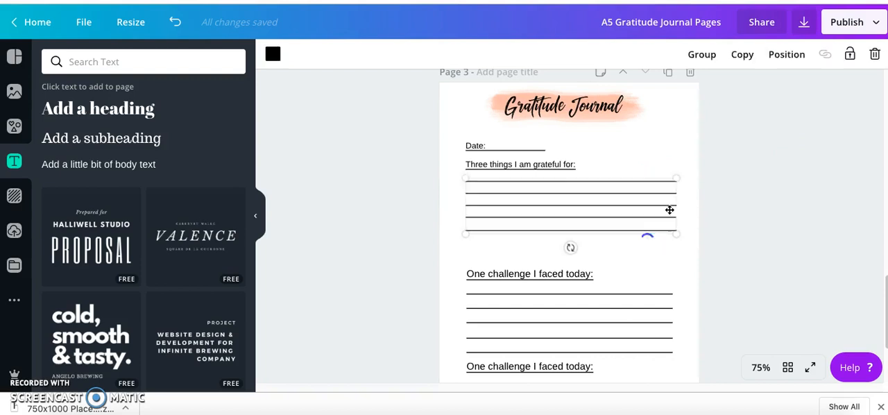
left_click(701, 53)
left_click_drag(637, 207, 629, 206)
left_click_drag(462, 232, 464, 232)
left_click_drag(595, 212, 593, 215)
left_click(719, 192)
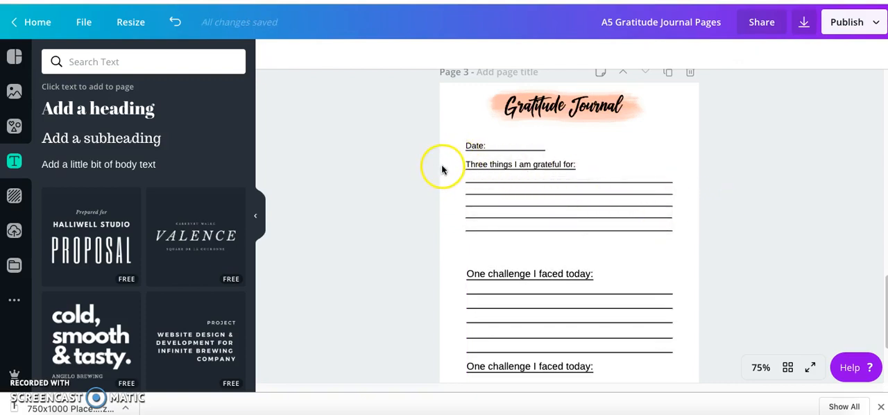
- Regroup the five writing lines together with the "Three things I am grateful for:" heading and move the section slightly down
left_click_drag(460, 158, 508, 229)
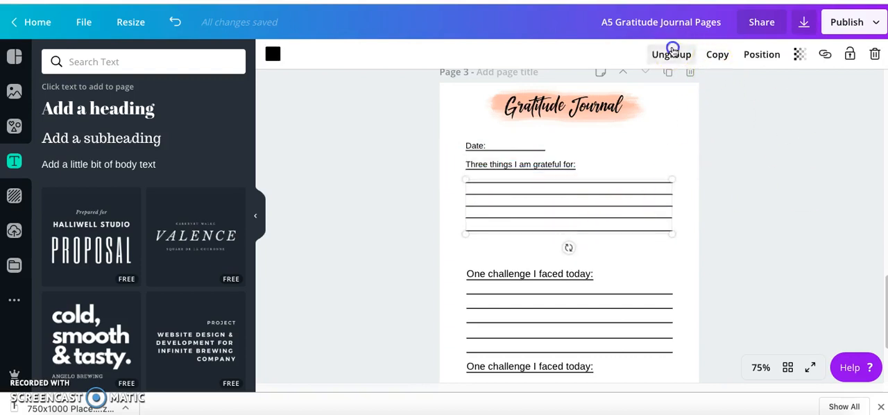
left_click(671, 54)
left_click_drag(449, 164, 522, 232)
key("ctrl+g")
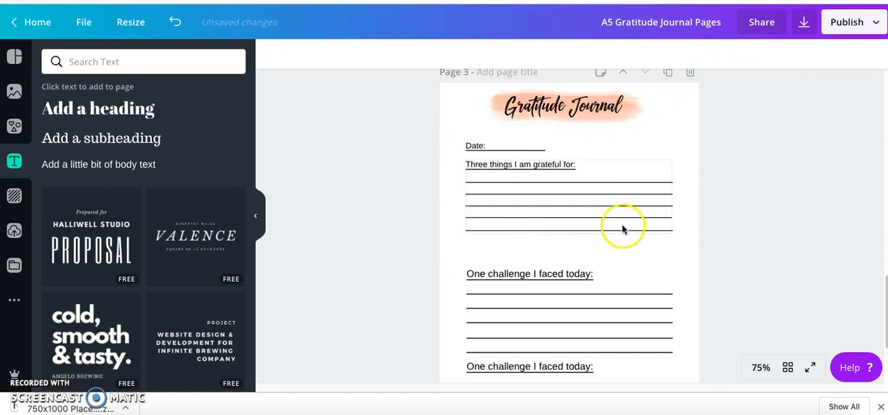
left_click(719, 210)
- Delete both "One challenge I faced today:" groups from page 3
scroll(721, 211, "down", 2)
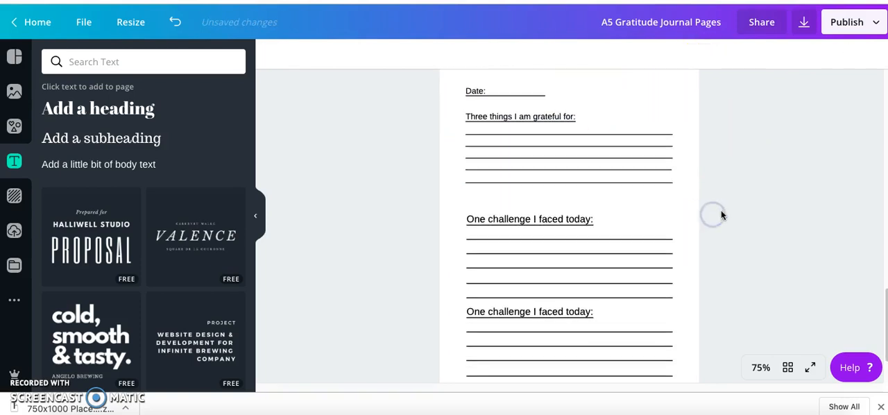
left_click(495, 222)
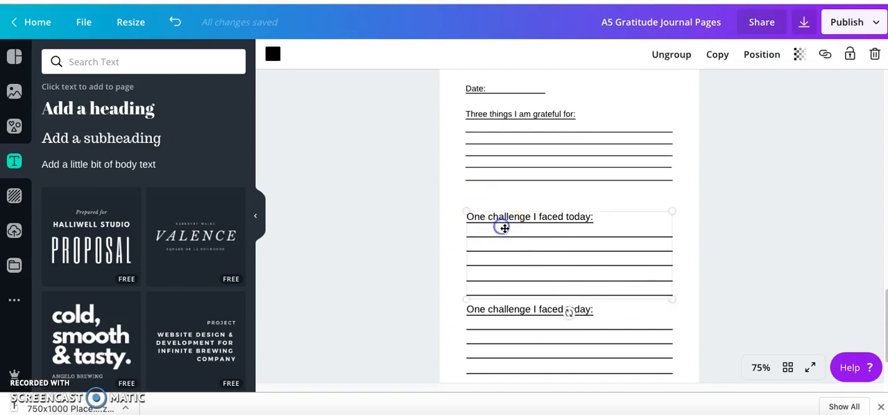
left_click(873, 54)
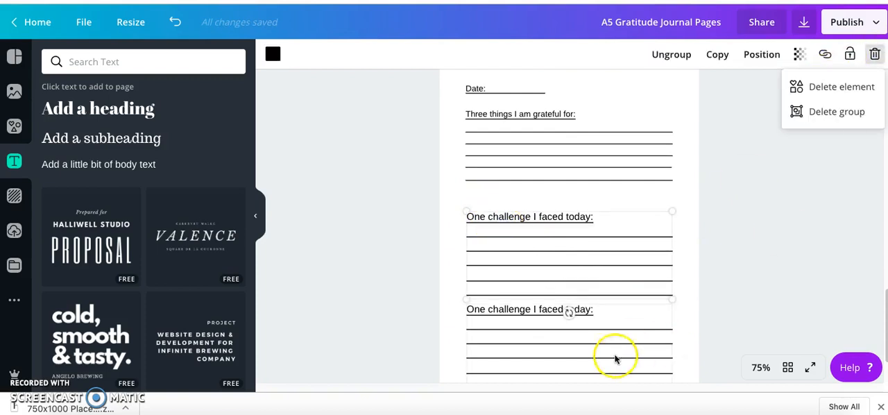
left_click(837, 111)
left_click(606, 300)
left_click(874, 55)
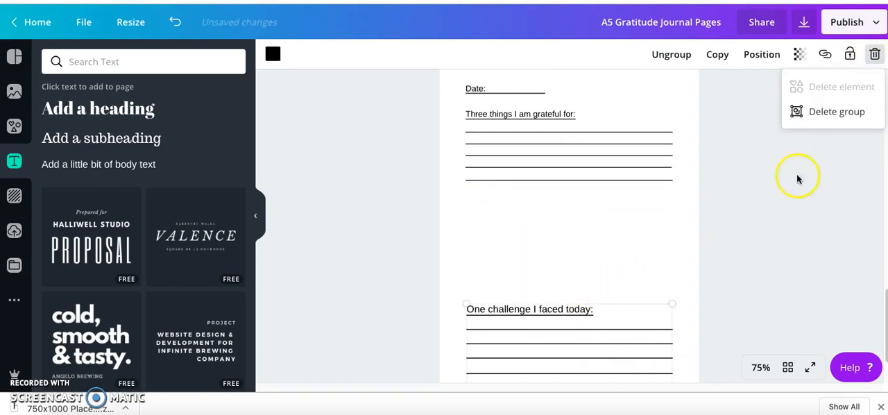
left_click(832, 112)
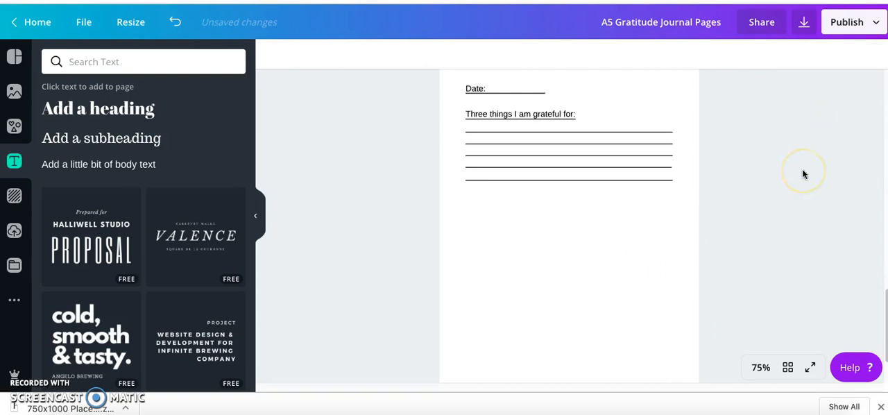
- Duplicate the "Three things I am grateful for:" section twice and place the copies below it, aligned with the original
left_click(550, 179)
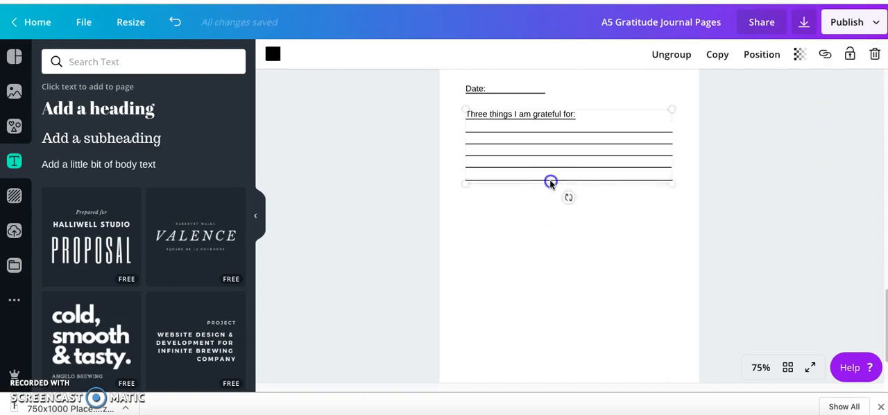
left_click(719, 55)
left_click_drag(588, 168, 588, 330)
left_click(717, 55)
left_click(635, 154)
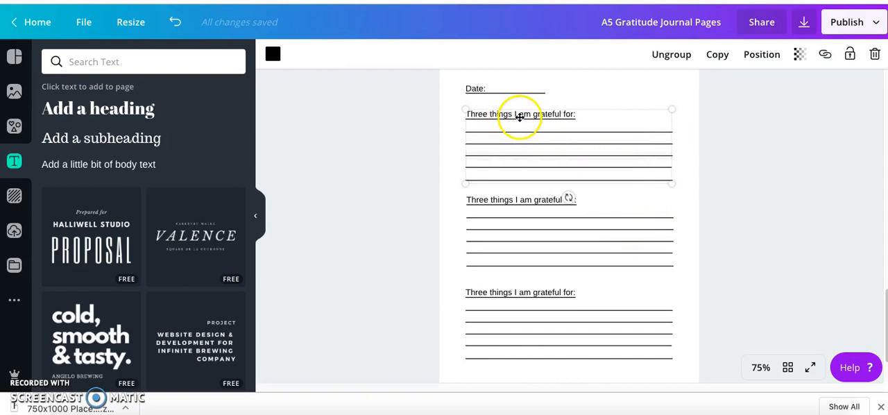
- Change the middle section's heading to "One challenge I am facing:"
left_click(551, 197)
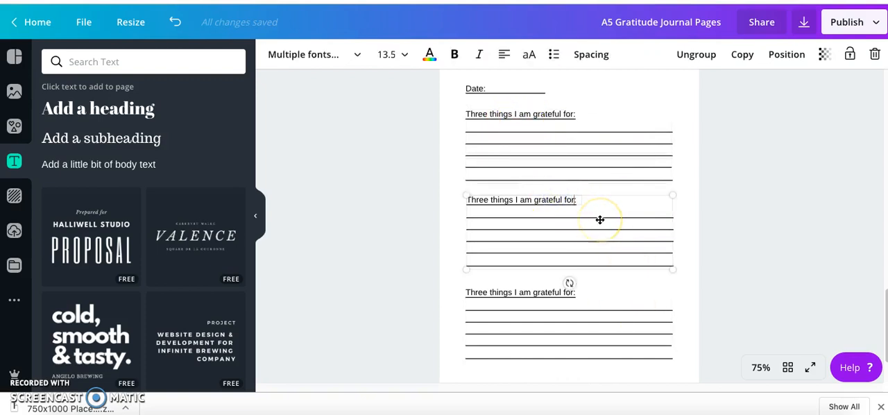
key("BackSpace")
key("BackSpace")
key("BackSpace")
key("BackSpace")
key("BackSpace")
key("BackSpace")
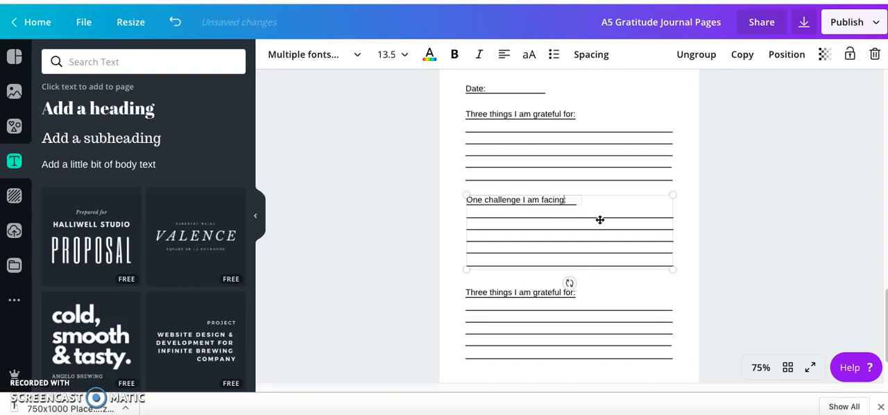
left_click(766, 206)
left_click_drag(654, 226, 653, 229)
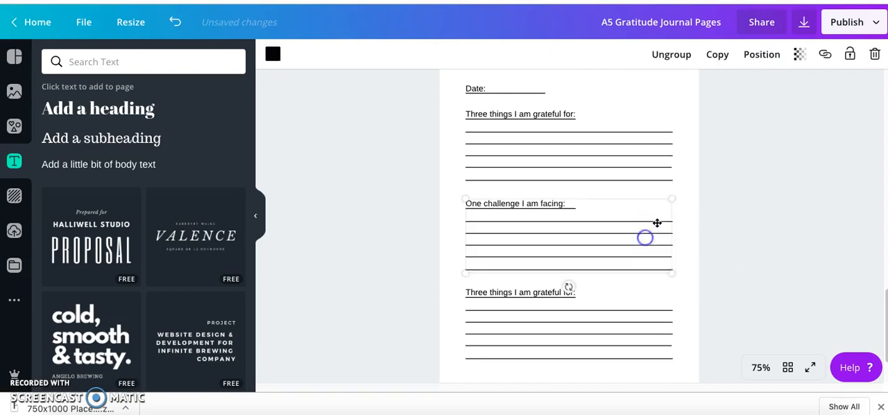
left_click(177, 23)
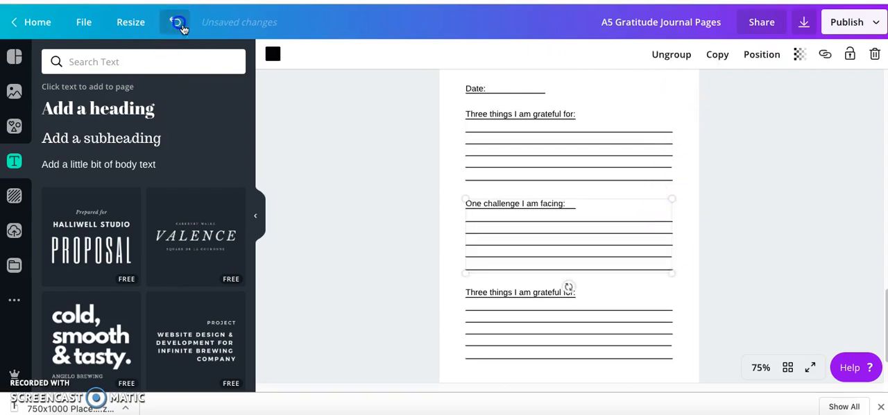
left_click(728, 136)
- Ungroup the challenge section, shorten its heading's underline to the end of the text, and regroup the section
left_click(617, 212)
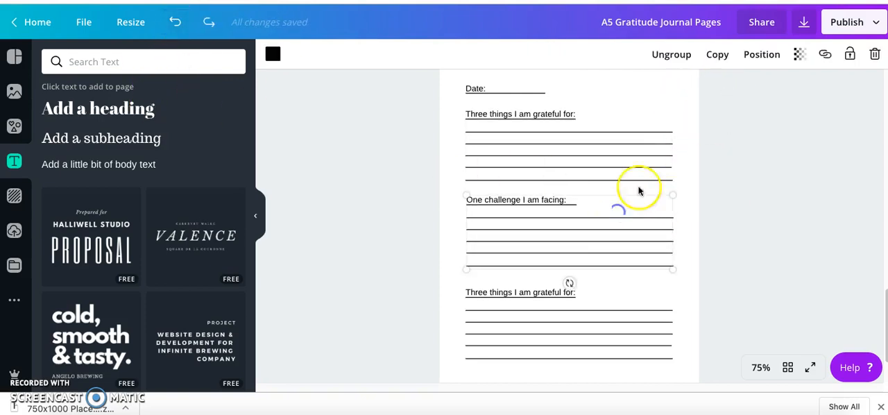
left_click(684, 54)
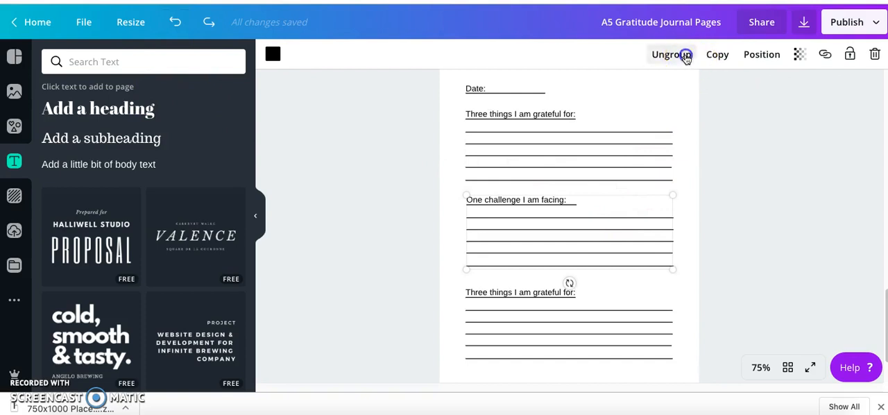
left_click(567, 201)
left_click_drag(578, 200, 565, 207)
left_click(586, 207)
left_click(576, 205)
left_click(407, 188)
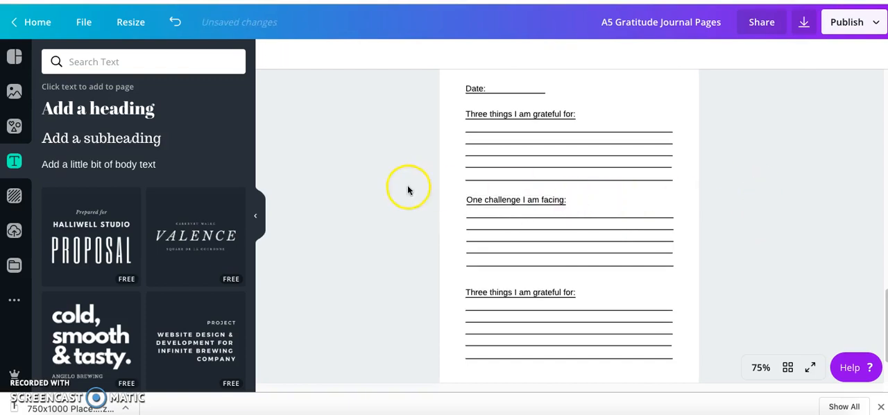
left_click_drag(456, 198, 525, 269)
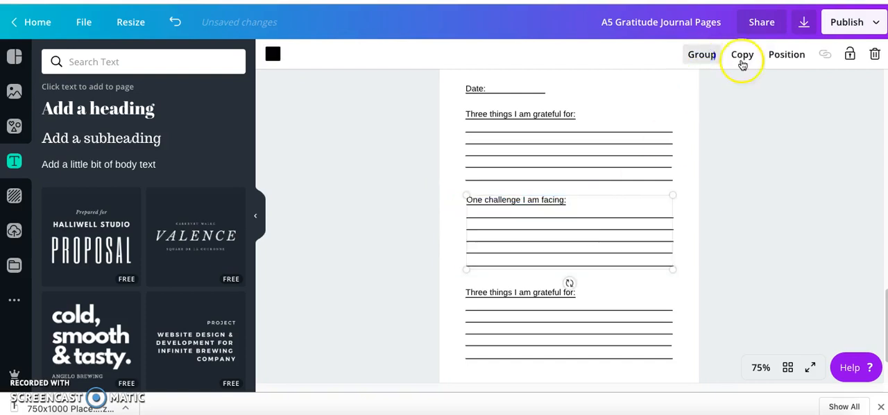
left_click(704, 54)
- Change the last section's heading to "One Great Thing That Happened Today:", following the wording on page 1
scroll(732, 258, "up", 10)
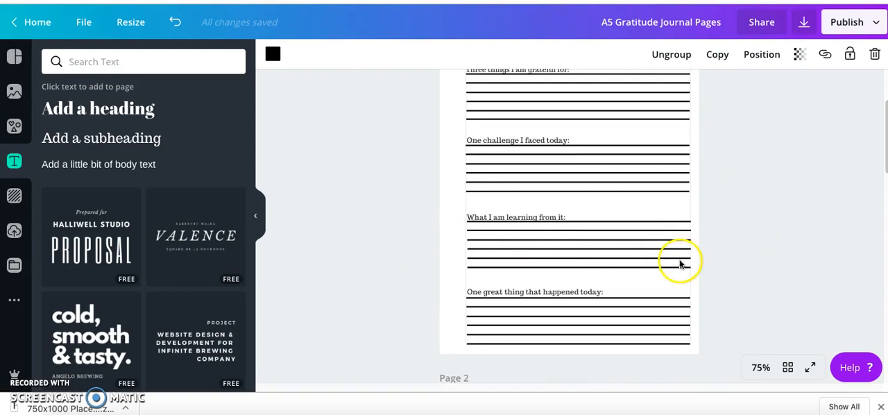
scroll(679, 262, "down", 5)
scroll(679, 262, "down", 8)
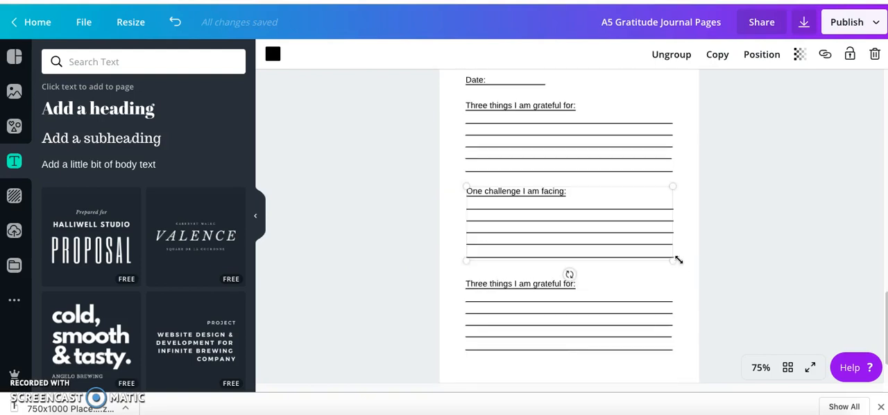
left_click(564, 291)
left_click(567, 266)
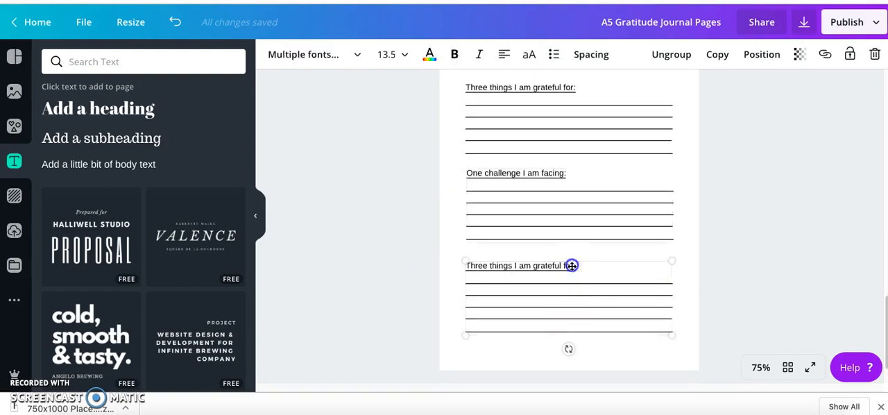
scroll(698, 232, "up", 10)
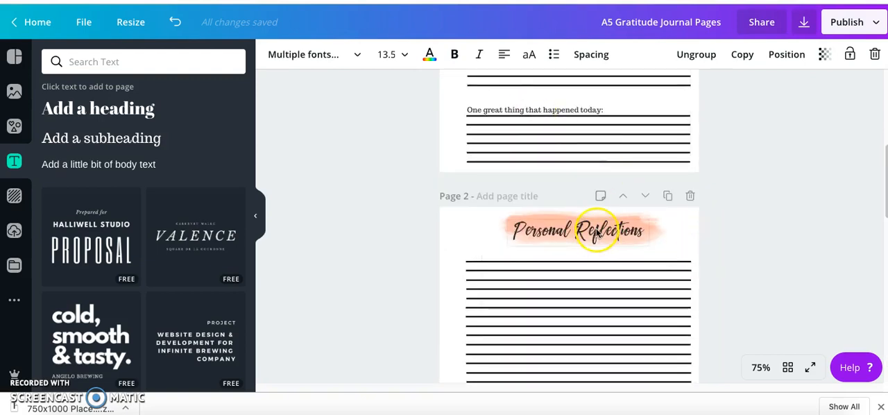
scroll(595, 232, "down", 10)
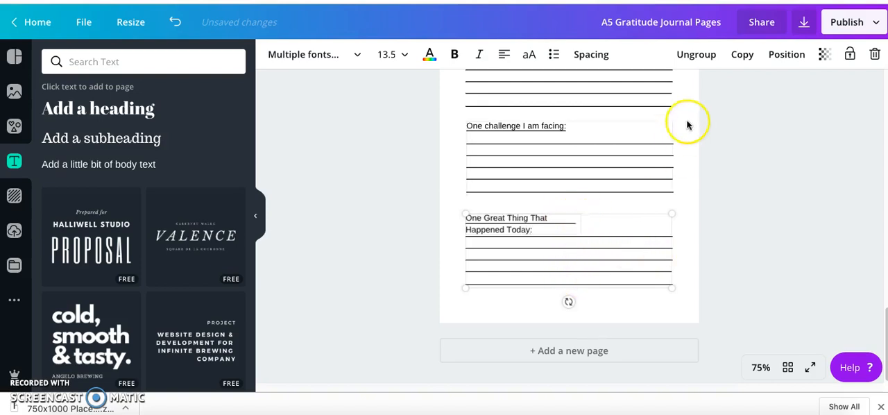
- Ungroup the last section and widen its heading's text box so the heading fits on one line
left_click(696, 54)
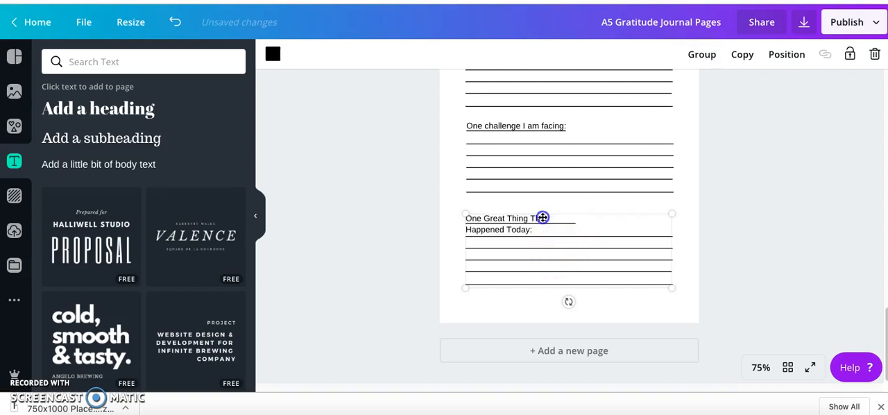
left_click(542, 217)
left_click_drag(576, 220, 617, 222)
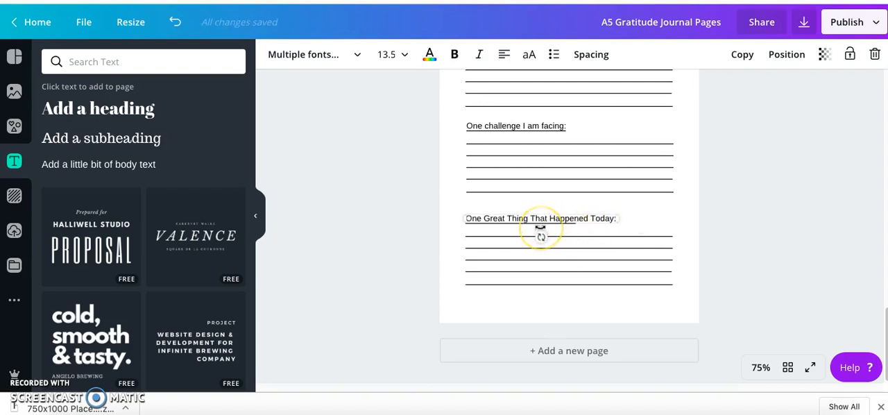
- Extend the underline of "One Great Thing That Happened Today:" to the end of the text and regroup the section
left_click(471, 232)
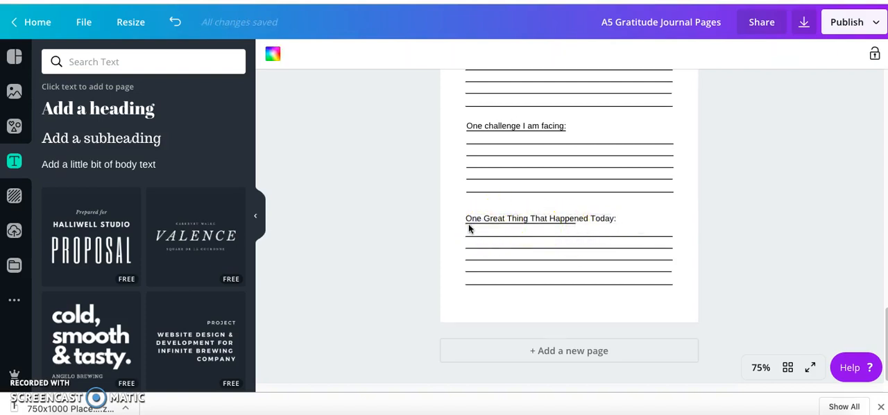
left_click(468, 223)
left_click_drag(573, 224, 617, 228)
left_click(784, 204)
left_click_drag(504, 235, 520, 290)
left_click(701, 54)
- Ungroup the challenge section and change its heading to "One challenge I am facing and what I am learning from it:"
left_click(512, 130)
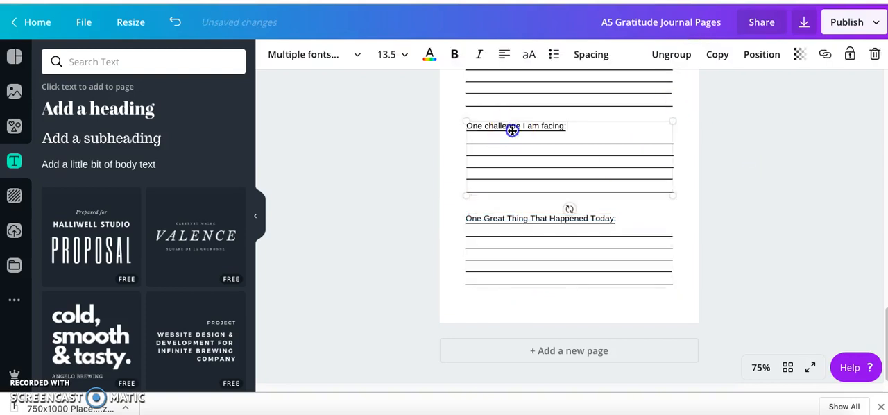
left_click(550, 128)
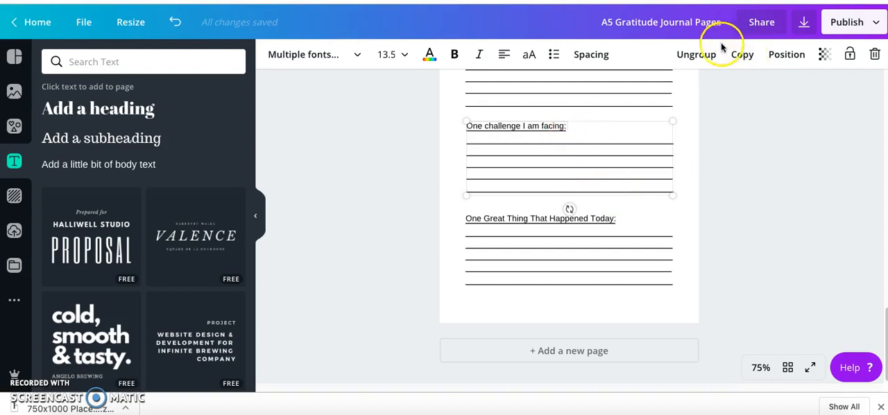
left_click(696, 54)
scroll(690, 177, "up", 10)
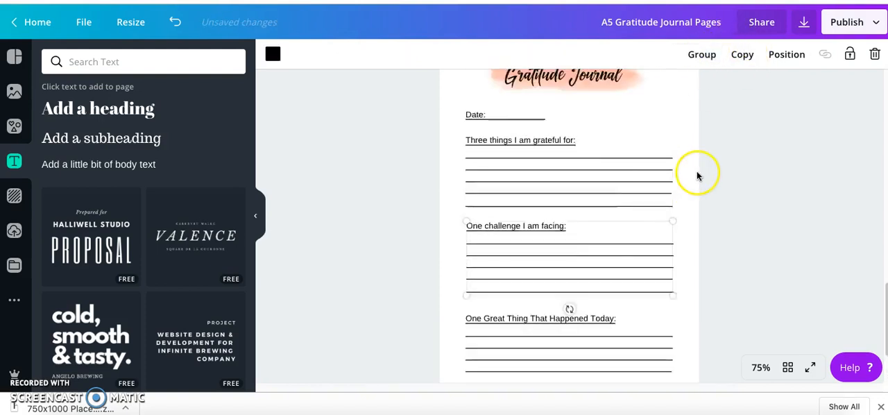
scroll(626, 221, "down", 9)
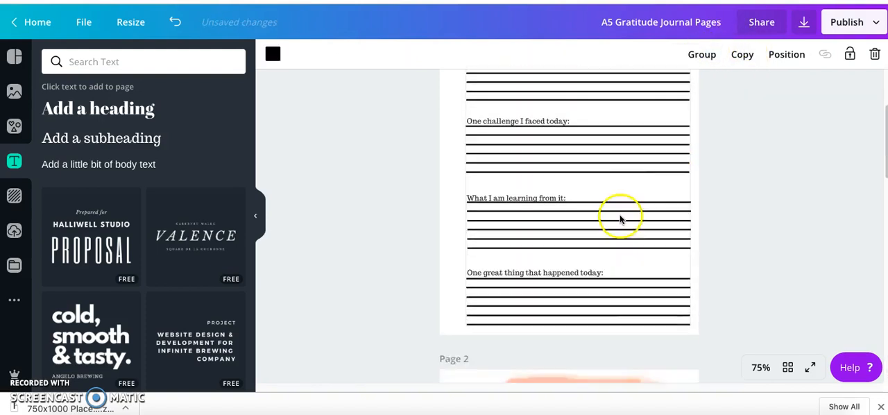
scroll(613, 216, "down", 2)
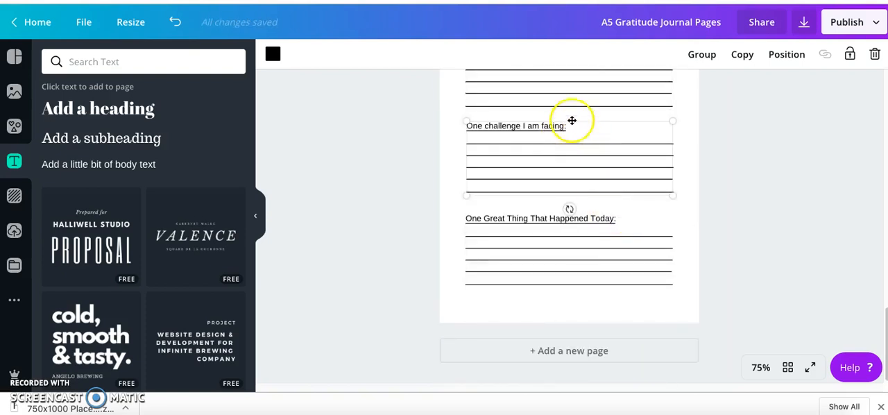
left_click(557, 127)
left_click_drag(606, 129, 638, 131)
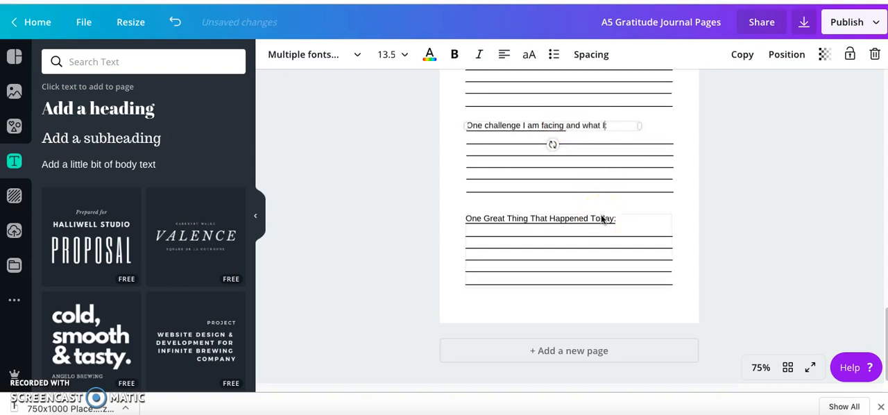
type("learning from it")
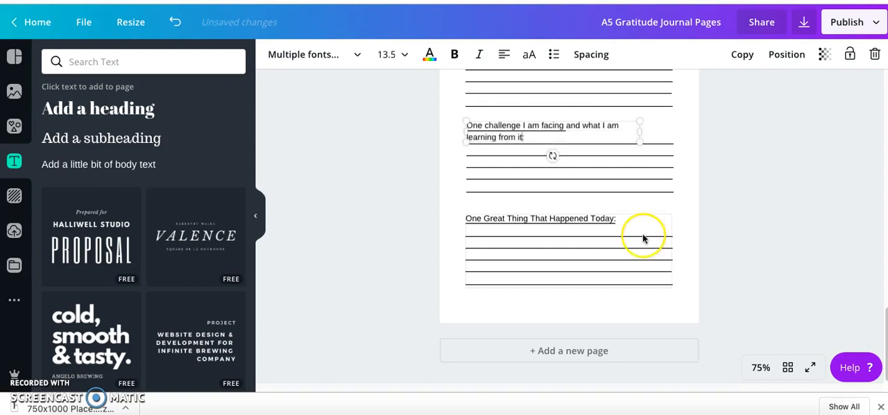
- Fit the challenge heading on one line with font size 12 and a text box just wide enough for the text
left_click_drag(639, 131, 674, 138)
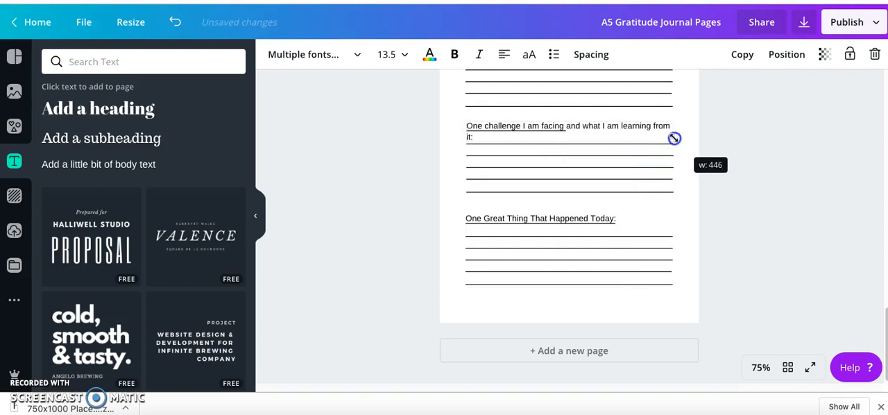
left_click(400, 54)
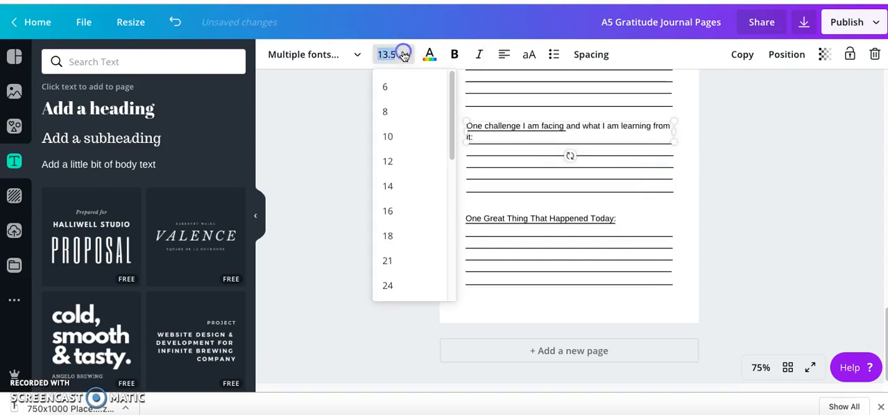
left_click(408, 139)
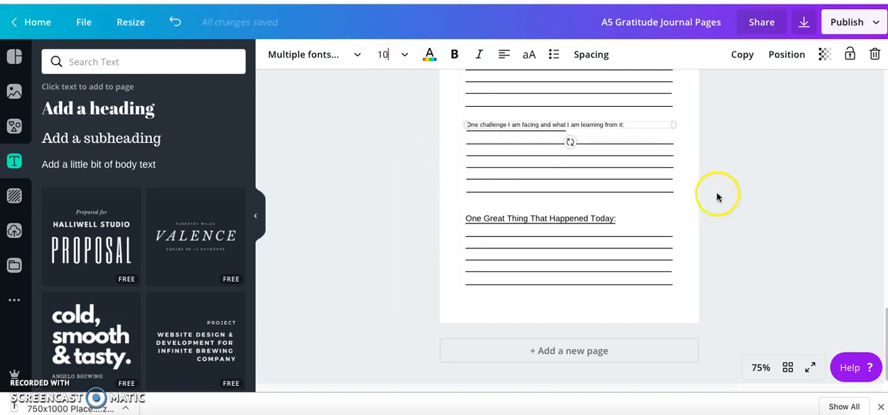
left_click(404, 55)
left_click(411, 160)
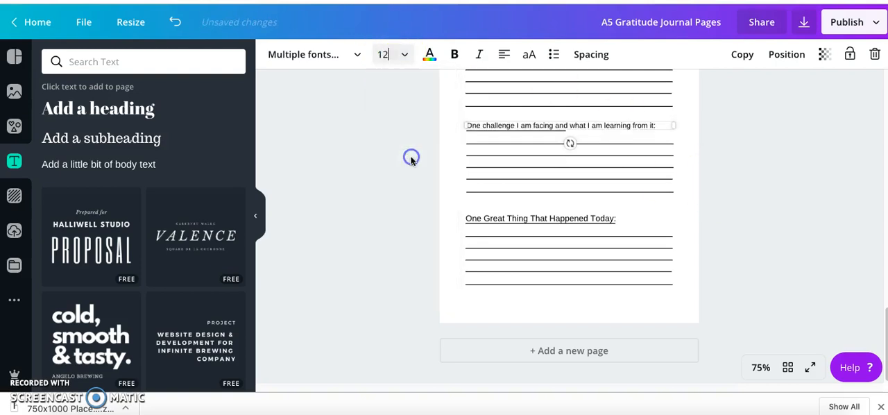
left_click(685, 145)
left_click(664, 124)
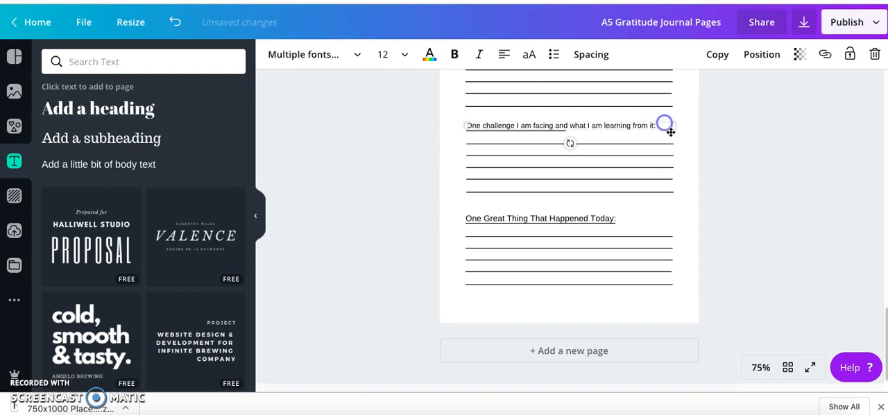
left_click_drag(670, 125, 658, 125)
- Extend the challenge heading's underline to the end of the text and regroup the heading with its writing lines
left_click(535, 115)
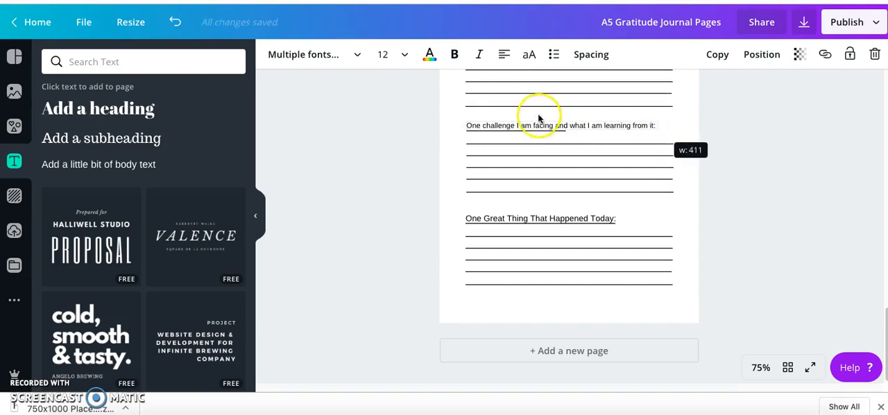
left_click(531, 141)
left_click_drag(564, 144, 656, 146)
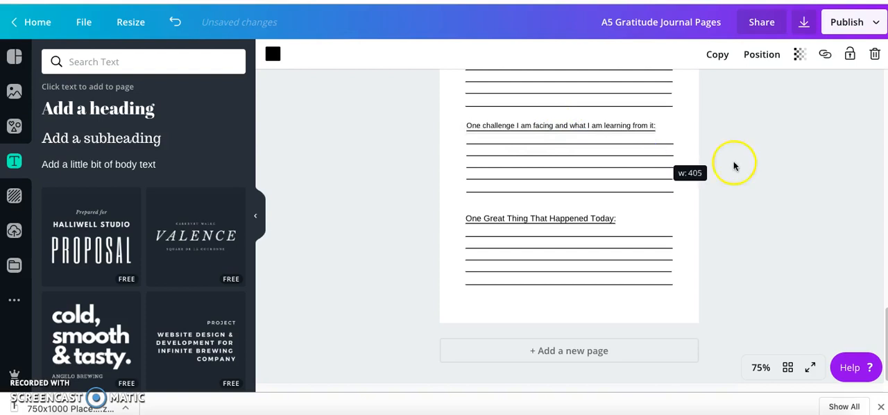
left_click_drag(458, 117, 524, 207)
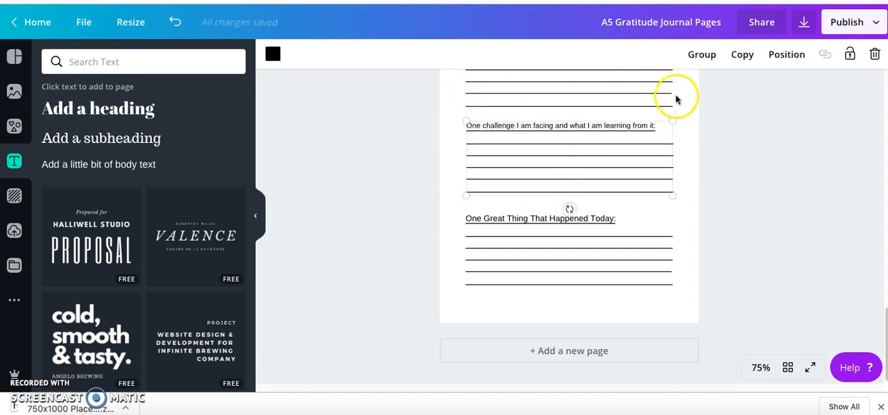
left_click(702, 56)
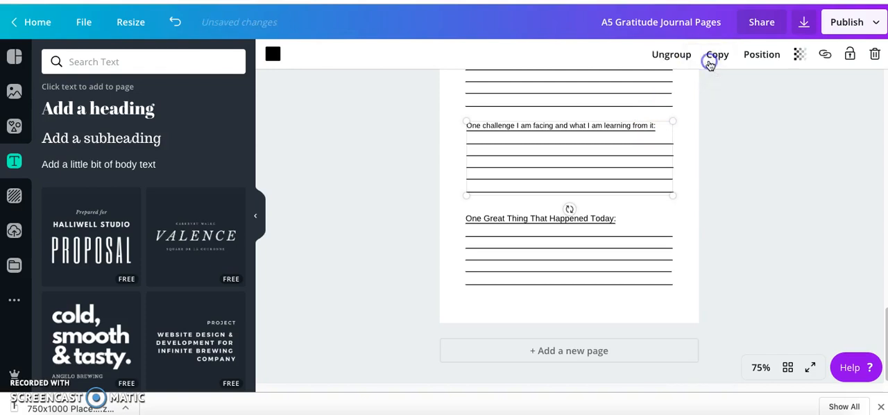
- Move the challenge and last sections slightly down page 3 to space the three sections more evenly, keeping their left edges aligned
left_click(717, 192)
scroll(716, 189, "up", 5)
scroll(719, 233, "down", 2)
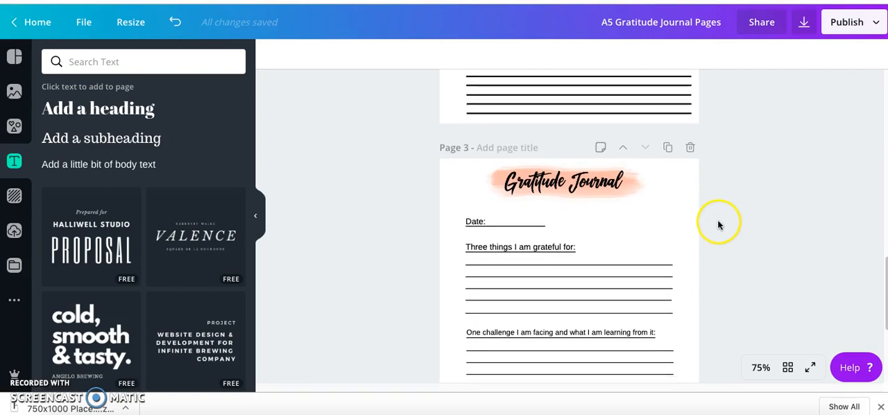
scroll(717, 221, "down", 4)
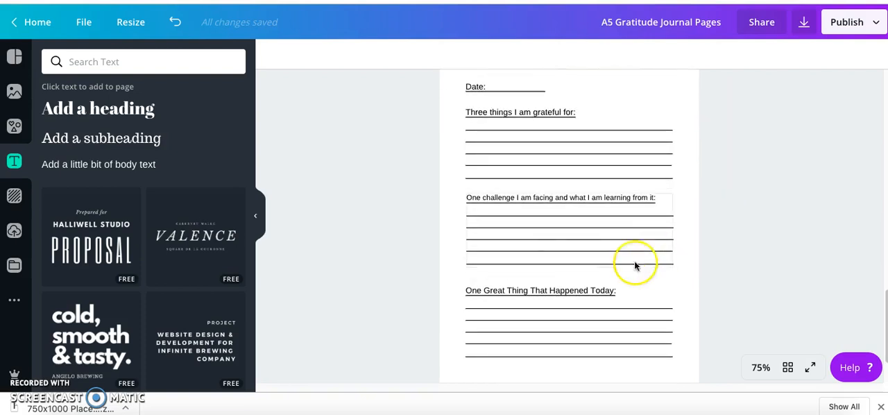
left_click_drag(559, 233, 558, 236)
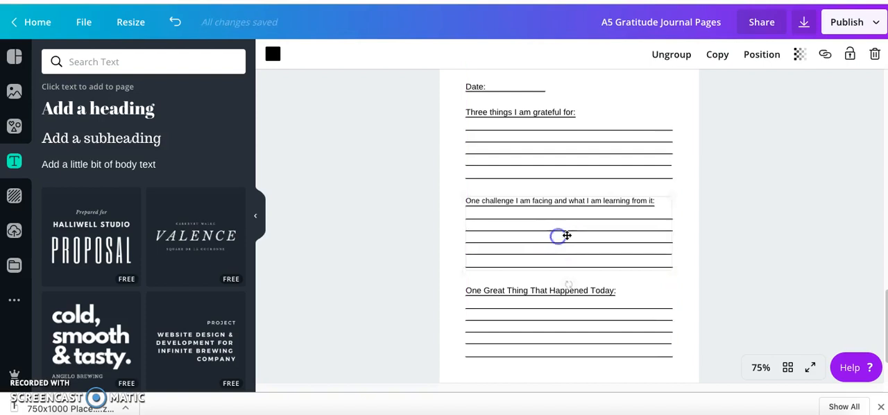
left_click_drag(597, 309, 595, 317)
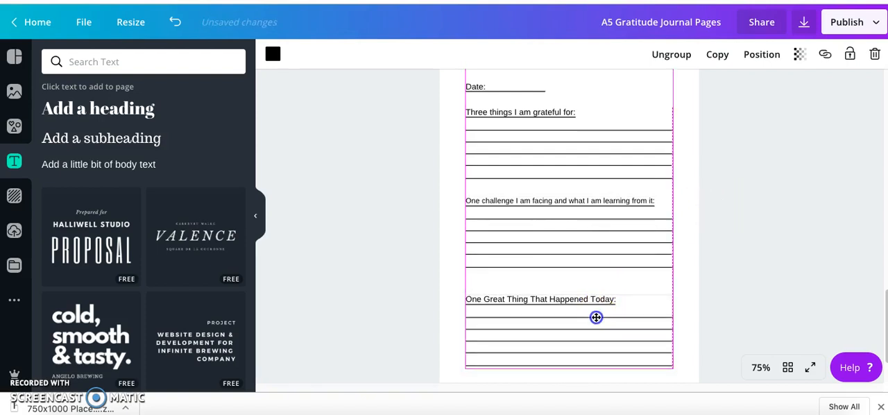
left_click_drag(595, 252, 595, 254)
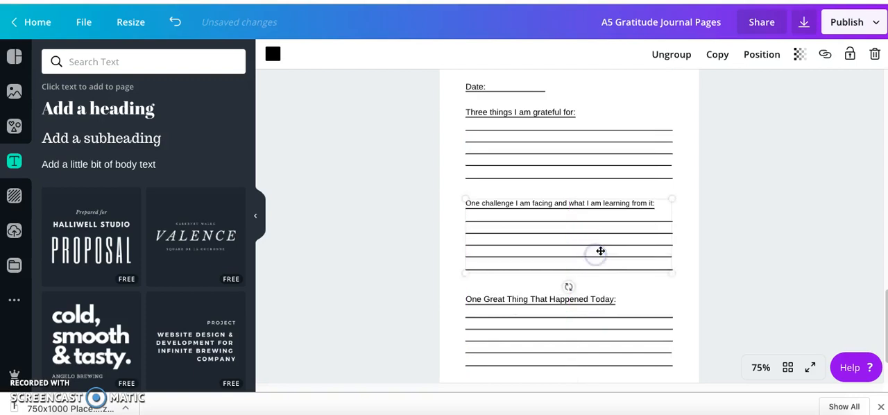
- Check the Personal Reflections layout on page 2 and add a blank page after page 3
left_click(737, 215)
scroll(737, 216, "down", 2)
scroll(736, 216, "up", 3)
scroll(736, 216, "up", 2)
scroll(737, 216, "down", 2)
scroll(737, 216, "up", 6)
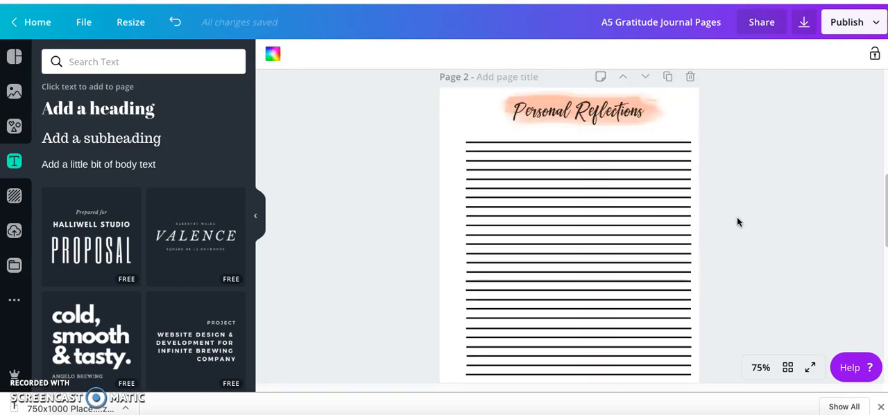
scroll(712, 183, "down", 2)
scroll(721, 190, "down", 6)
left_click(570, 354)
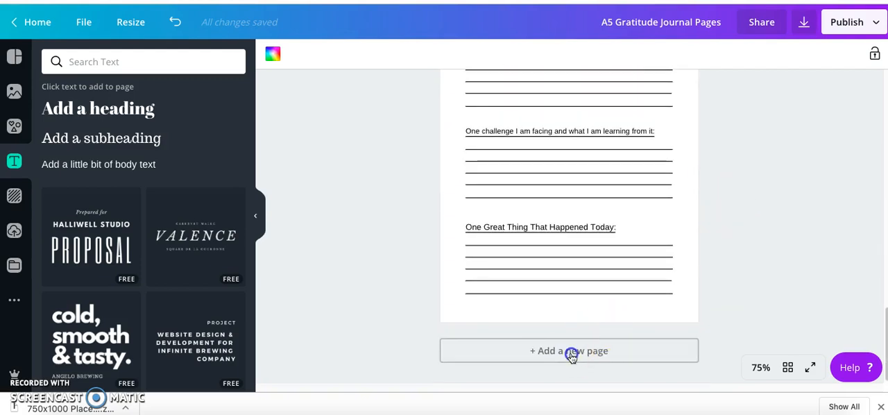
- Duplicate the Gratitude Journal heading with its brush stroke on page 3
scroll(698, 275, "up", 10)
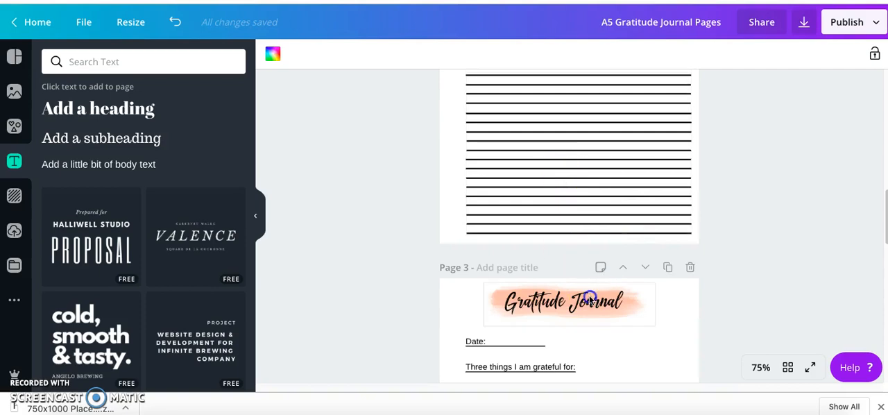
left_click(589, 295)
left_click(717, 54)
scroll(710, 229, "down", 3)
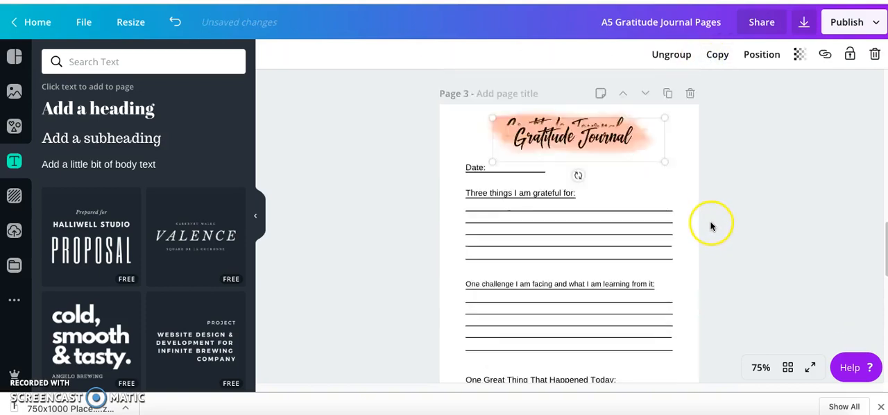
- Try placing the duplicated Gratitude Journal heading at the top centre of page 4
left_click_drag(581, 90, 585, 311)
scroll(609, 274, "down", 2)
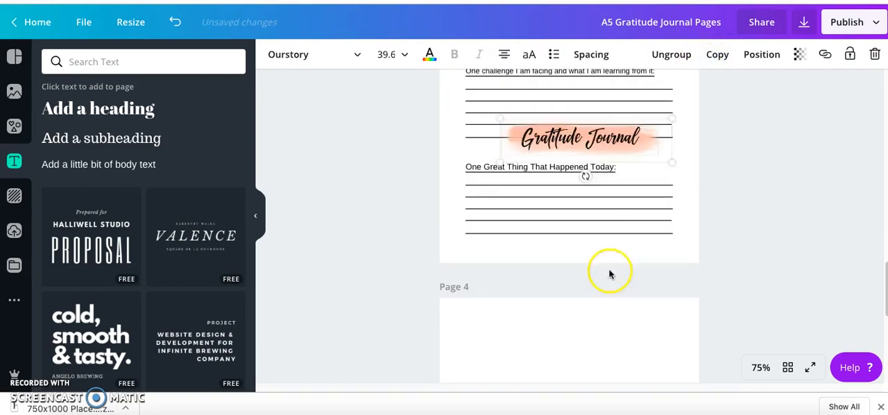
left_click_drag(592, 139, 578, 321)
scroll(687, 284, "down", 1)
mouse_move(604, 295)
left_mouse_down()
mouse_move(608, 212)
mouse_move(603, 300)
left_mouse_up()
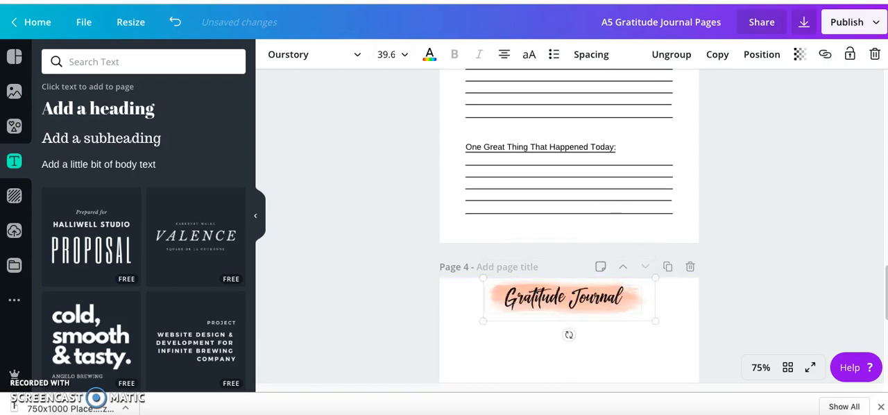
- Undo the placement of the duplicated heading on page 4
left_click(175, 21)
left_click(175, 21)
left_click(174, 22)
- Move the duplicated Gratitude Journal heading to page 4, centred near the top edge
scroll(675, 180, "up", 3)
left_click_drag(572, 124, 562, 323)
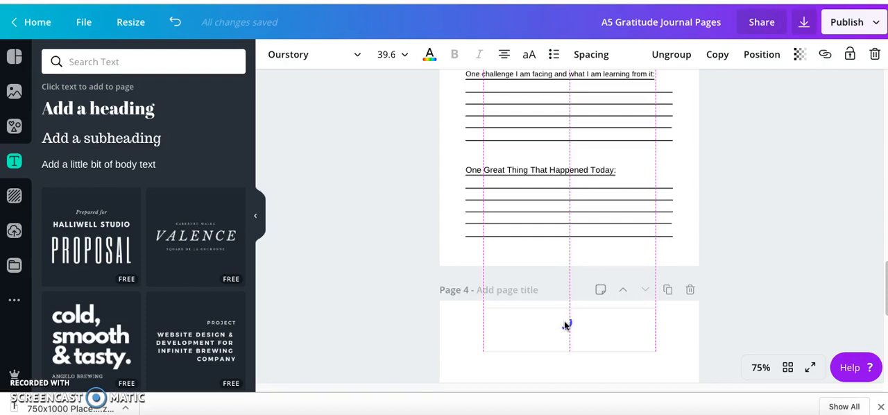
left_click_drag(565, 324, 564, 322)
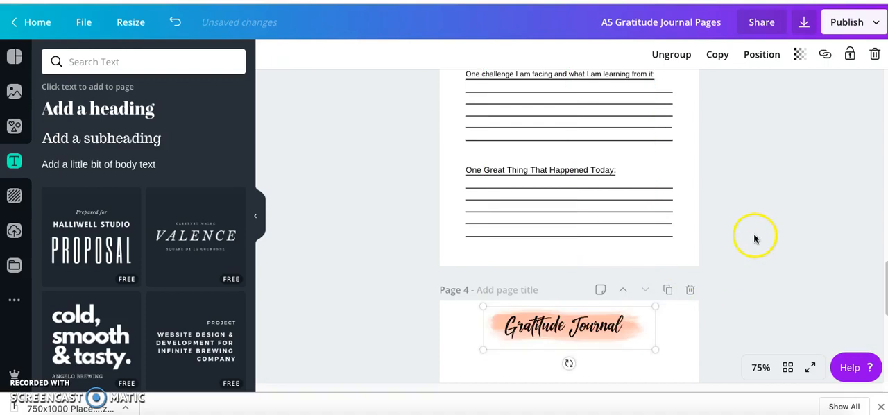
- Replace the heading text on page 4 with "Personal Reflections"
scroll(754, 239, "down", 2)
left_click(631, 240)
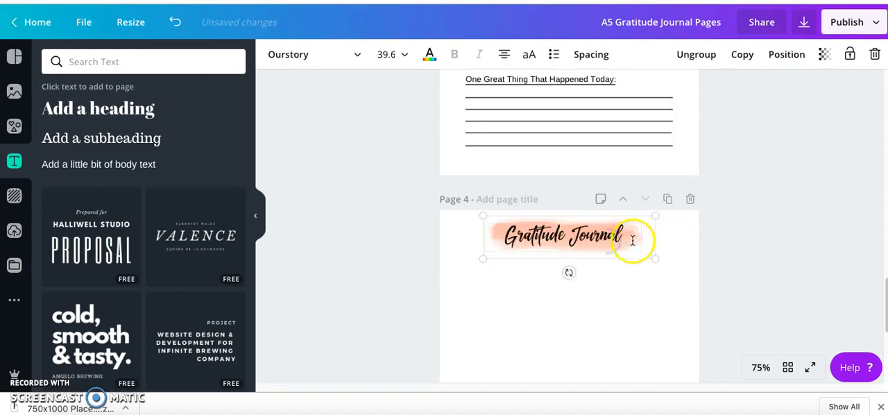
double_click(619, 236)
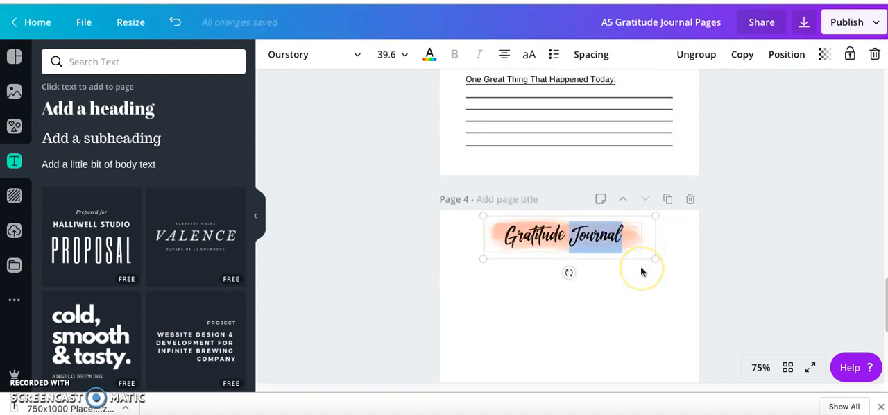
key("BackSpace")
key("BackSpace")
key("BackSpace")
key("BackSpace")
key("BackSpace")
key("BackSpace")
key("BackSpace")
key("BackSpace")
key("BackSpace")
key("BackSpace")
key("BackSpace")
type("Personal Reflections")
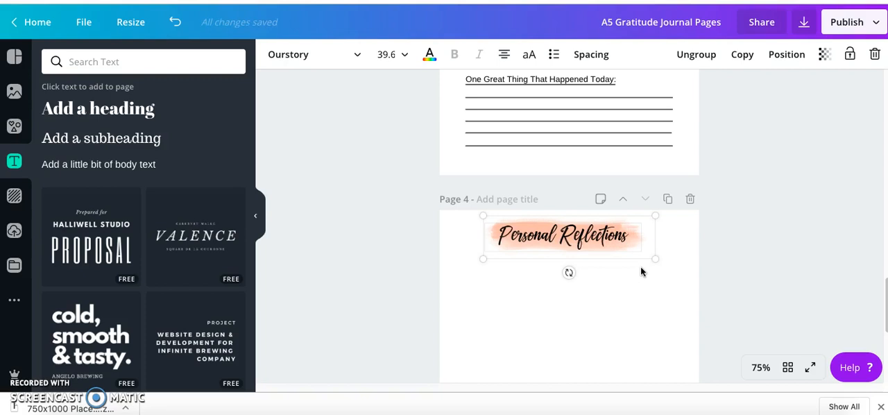
left_click(757, 239)
- Ungroup a section on page 3 and group its five writing lines without the heading
scroll(758, 246, "down", 2)
scroll(757, 246, "up", 6)
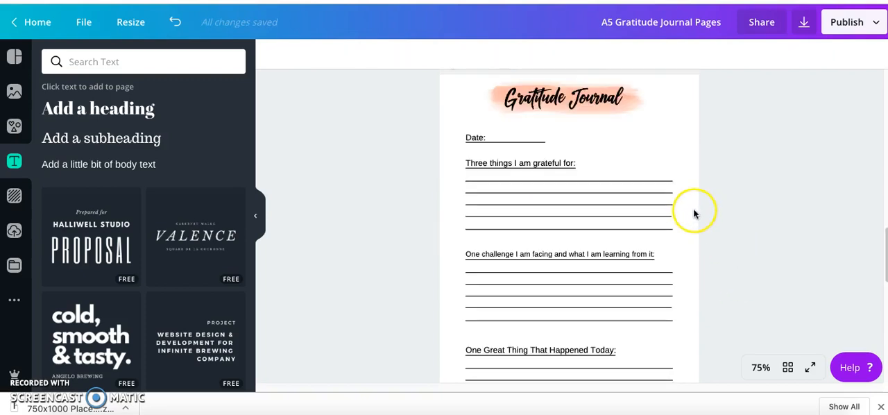
left_click(598, 212)
left_click(670, 56)
left_click(729, 192)
left_click_drag(631, 189, 624, 307)
left_click(699, 55)
- Duplicate the grouped writing lines and place them beneath the Personal Reflections heading on page 4
left_click(717, 54)
scroll(624, 307, "down", 5)
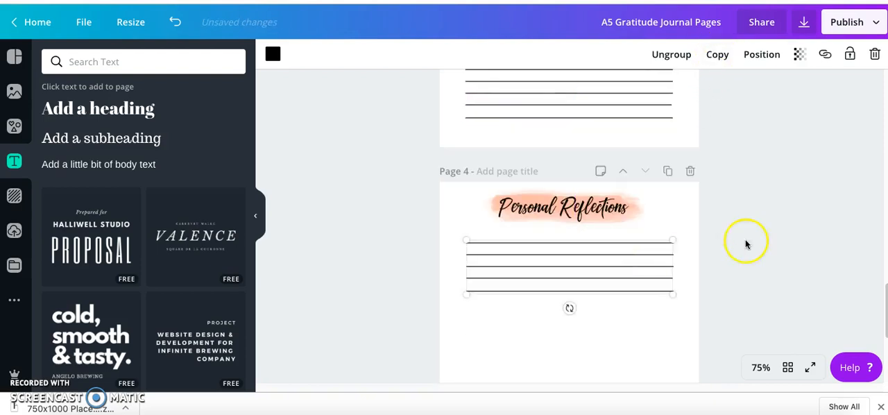
left_click(591, 270)
left_click(593, 270)
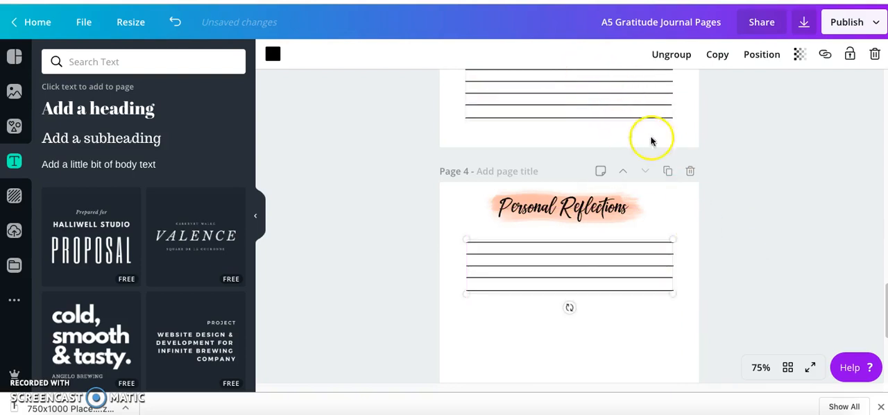
left_click_drag(605, 275, 603, 272)
left_click(713, 58)
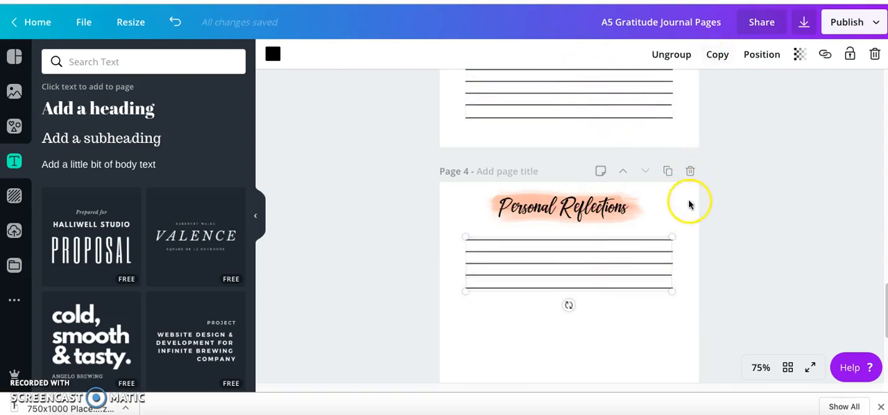
left_click(176, 23)
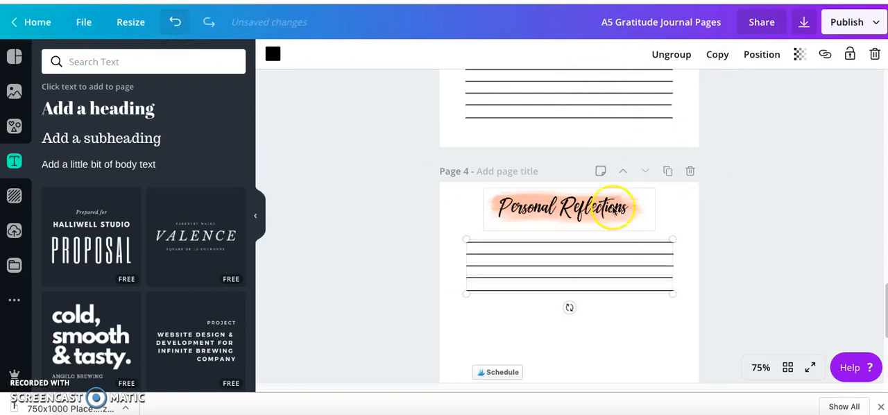
- Duplicate the five-line group and stack the copies evenly below one another down to the lower edge of page 4
left_click(715, 54)
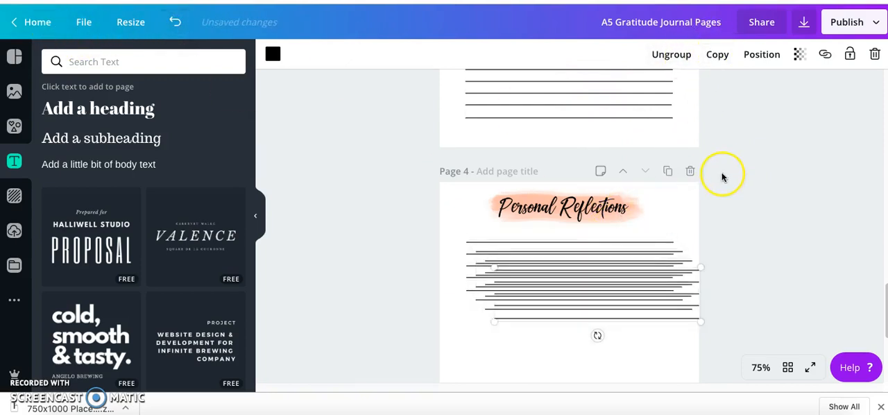
scroll(721, 177, "down", 2)
left_click_drag(590, 261, 585, 238)
mouse_move(601, 295)
left_mouse_down()
mouse_move(585, 305)
mouse_move(585, 292)
left_mouse_up()
scroll(759, 201, "down", 3)
left_click_drag(626, 248, 612, 293)
left_click(632, 302)
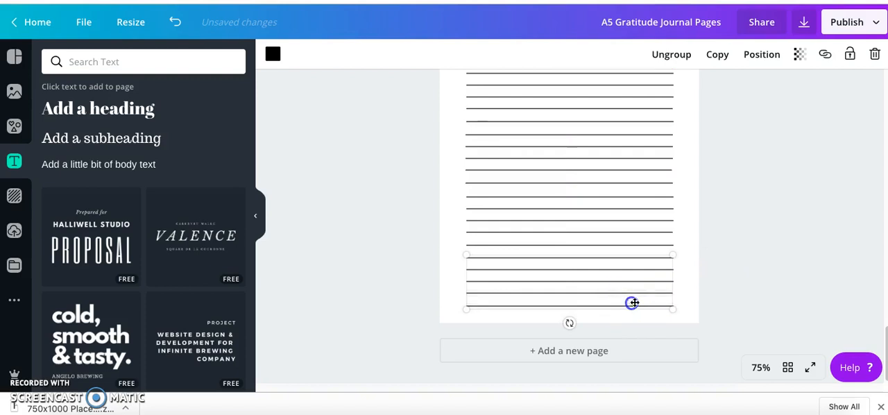
- Ungroup the lowest set of writing lines on page 4 and delete its last line
left_click(713, 55)
left_click(652, 312)
left_click(653, 306)
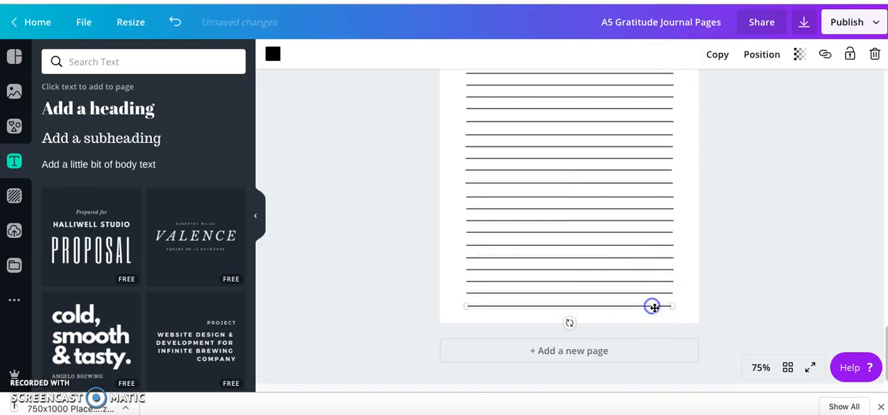
left_click(872, 54)
- Group the remaining four lines of the lowest set and nudge the group slightly down to even out the spacing
left_click_drag(456, 249, 504, 307)
left_click(701, 66)
mouse_move(614, 281)
left_mouse_down()
mouse_move(612, 295)
mouse_move(593, 290)
mouse_move(626, 281)
left_mouse_up()
left_click(757, 256)
left_click(703, 272)
left_click(624, 282)
left_click(795, 241)
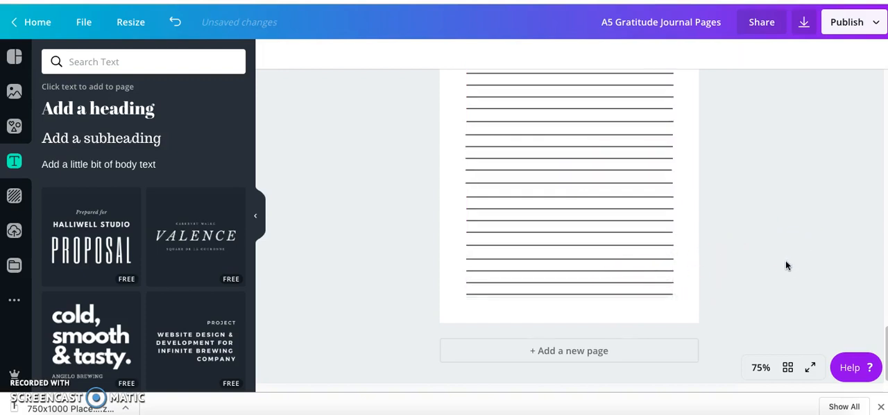
- Review the finished Gratitude Journal and Personal Reflections pages, ending with all pages shown in grid view
scroll(785, 264, "up", 3)
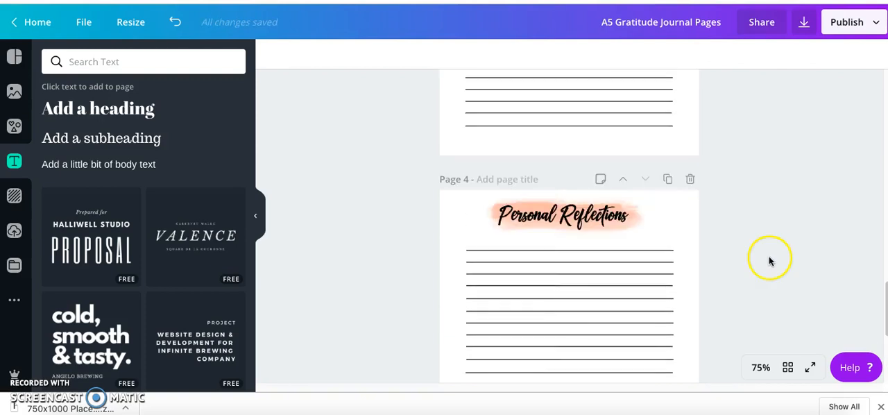
scroll(742, 250, "down", 3)
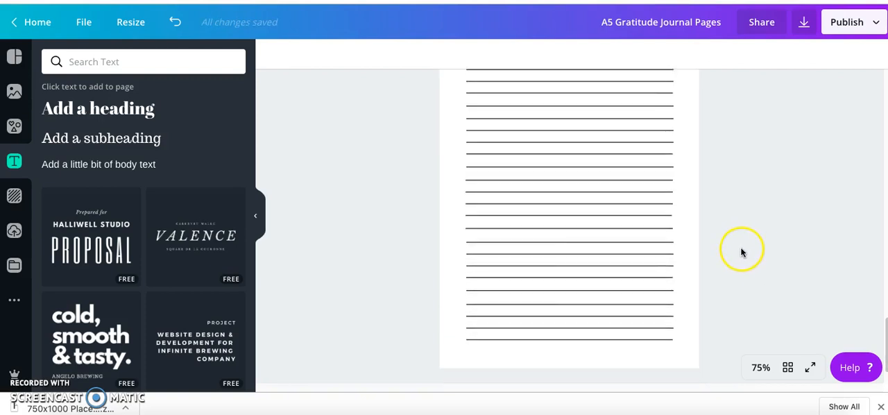
scroll(741, 247, "up", 5)
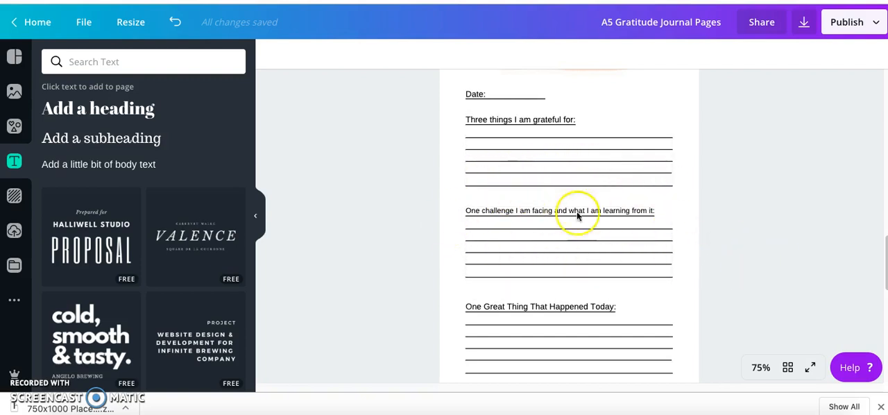
scroll(740, 258, "up", 1)
scroll(739, 258, "down", 7)
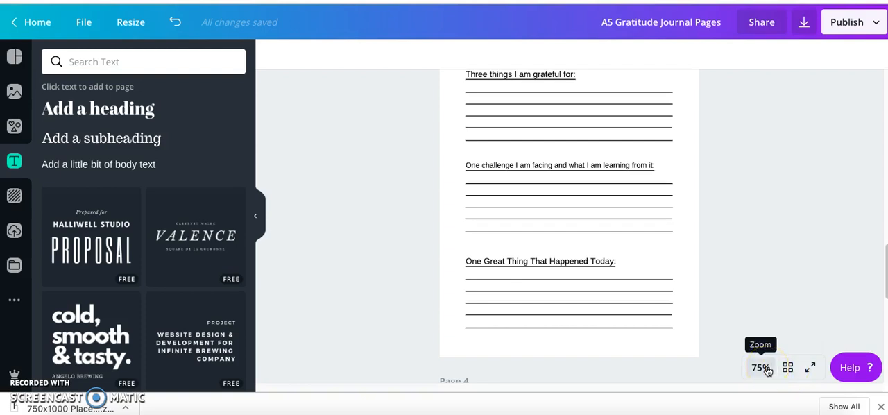
left_click(787, 369)
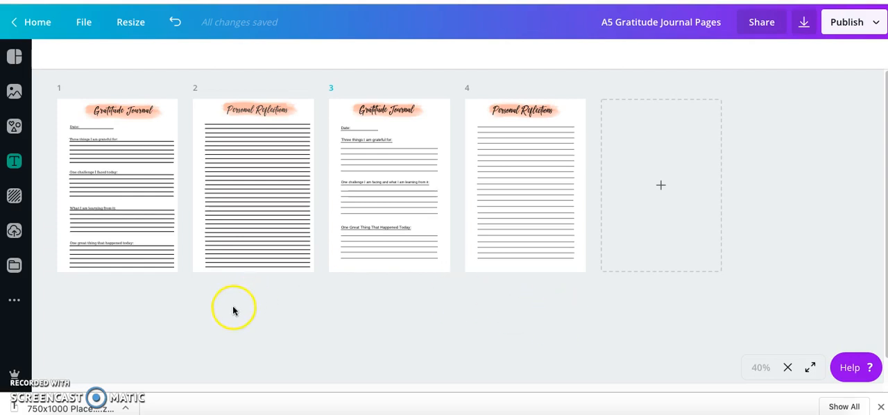
- Return to the home page, dismiss the security notice and open the 6x9 Bible Verses Encouragement Journal design
left_click(18, 27)
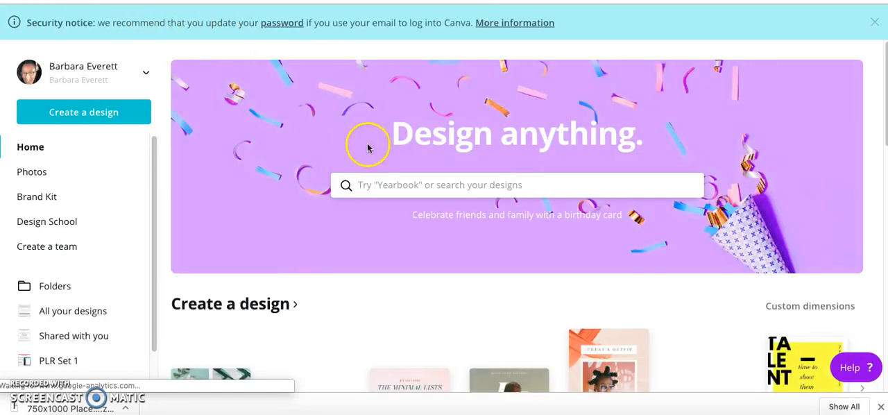
left_click(873, 22)
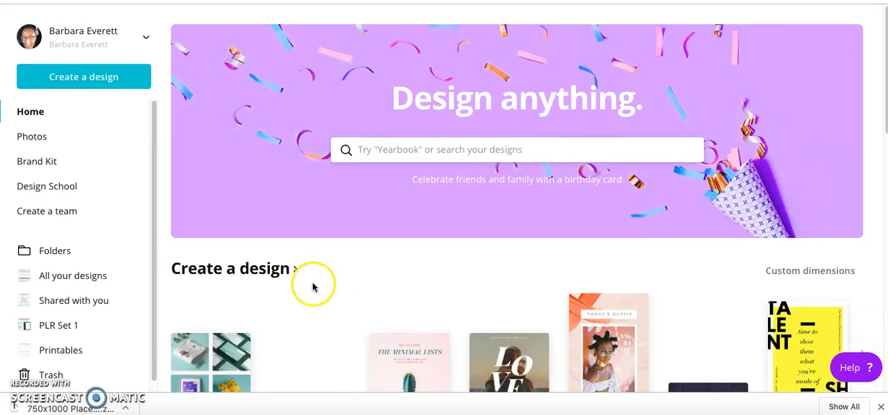
scroll(343, 265, "down", 5)
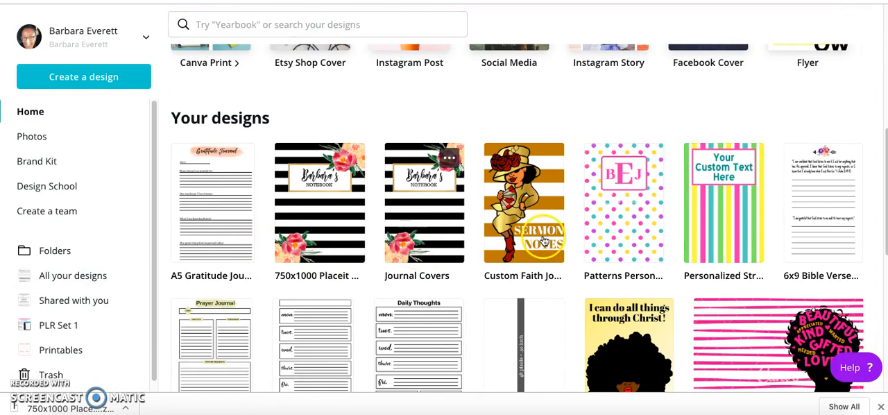
left_click(821, 235)
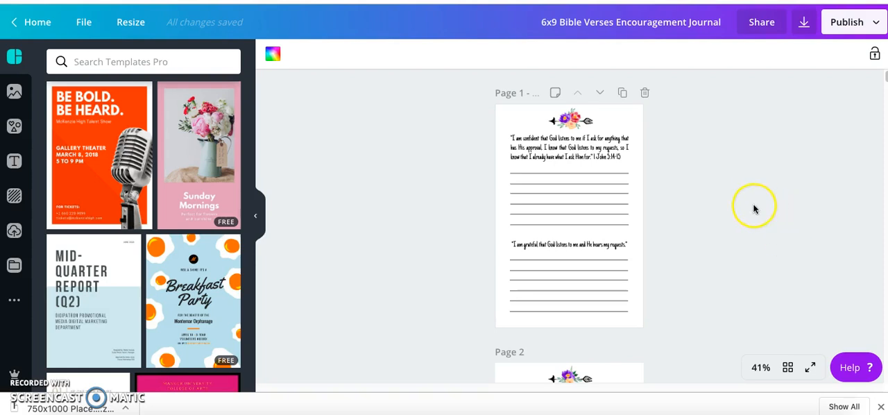
- Skim the individual pages of the Bible Verses Encouragement Journal in the normal page view
scroll(590, 196, "down", 20)
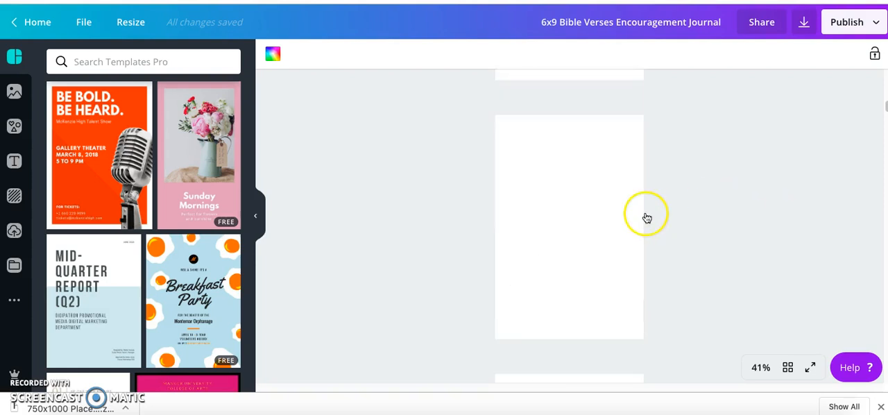
scroll(587, 254, "down", 20)
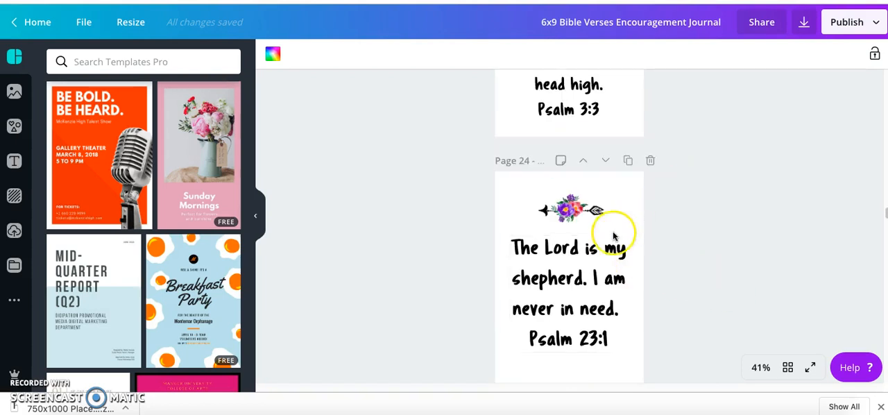
scroll(612, 238, "up", 20)
scroll(640, 247, "up", 3)
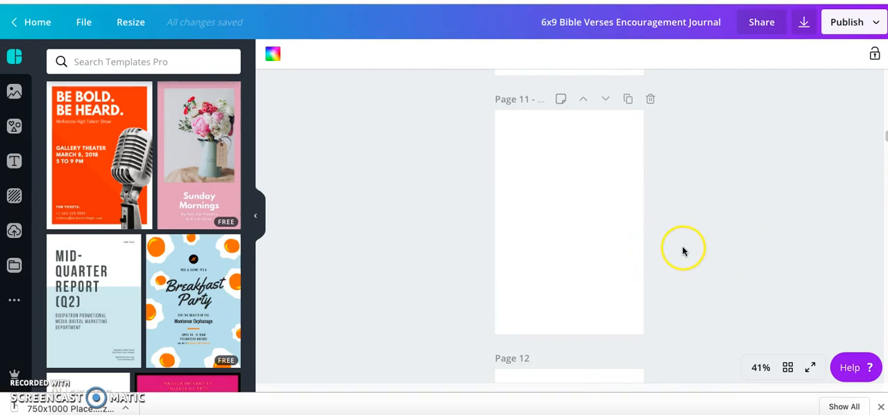
- Show the Bible Verses journal in grid view and examine its lined gratitude pages and verse pages through to the end
left_click(788, 368)
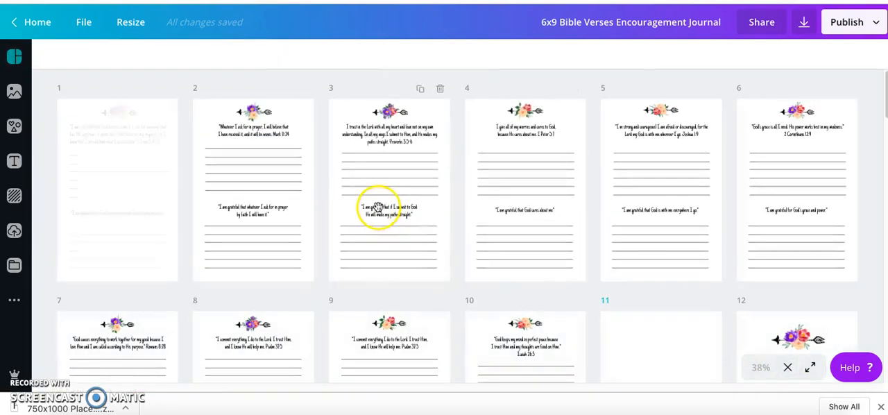
scroll(375, 206, "down", 1)
scroll(378, 205, "down", 10)
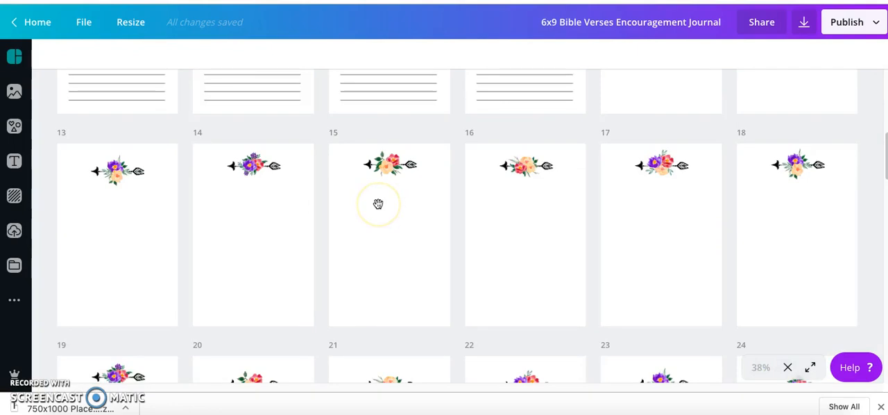
scroll(378, 204, "down", 5)
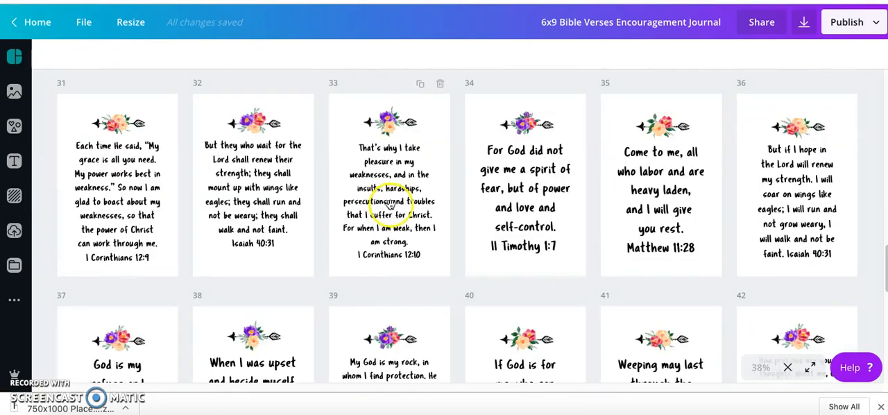
scroll(391, 204, "up", 10)
scroll(394, 201, "up", 2)
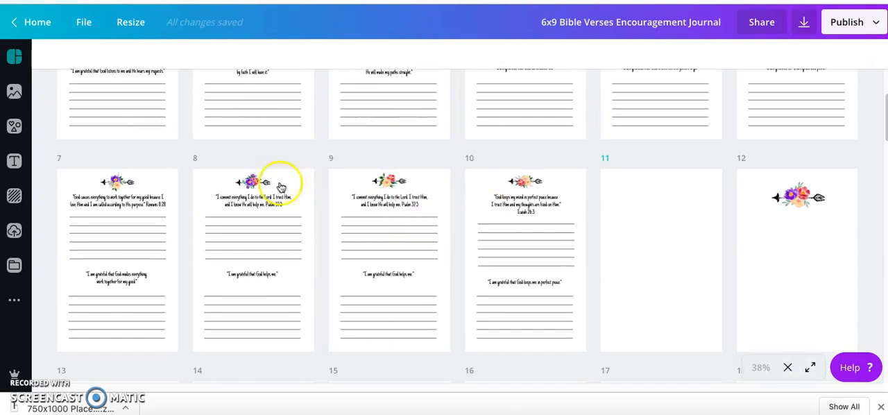
scroll(496, 183, "down", 6)
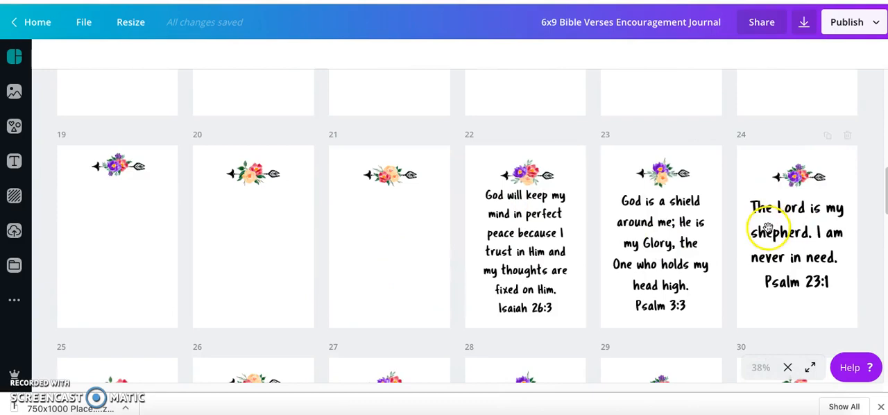
scroll(758, 222, "down", 9)
scroll(761, 219, "down", 6)
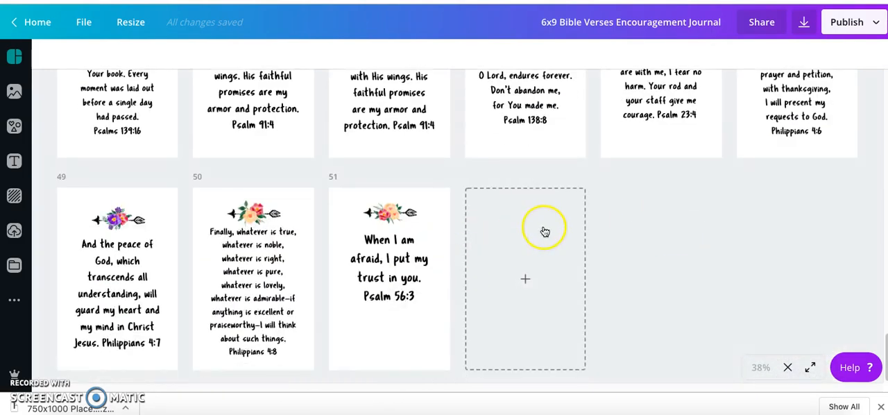
scroll(541, 231, "up", 3)
scroll(544, 231, "up", 12)
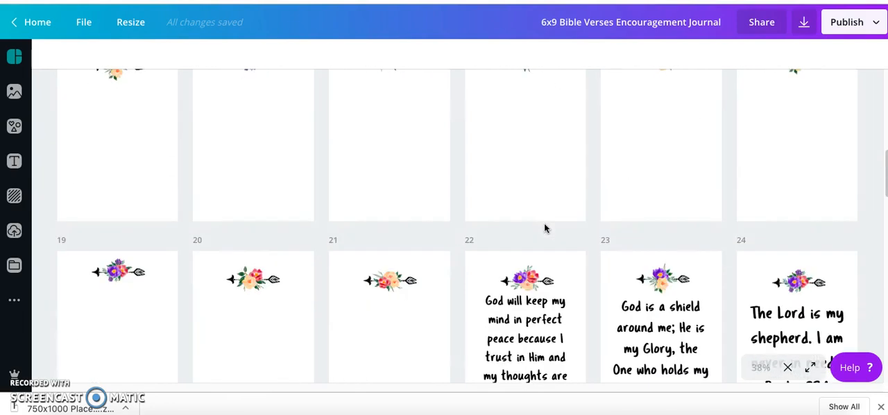
scroll(544, 229, "up", 5)
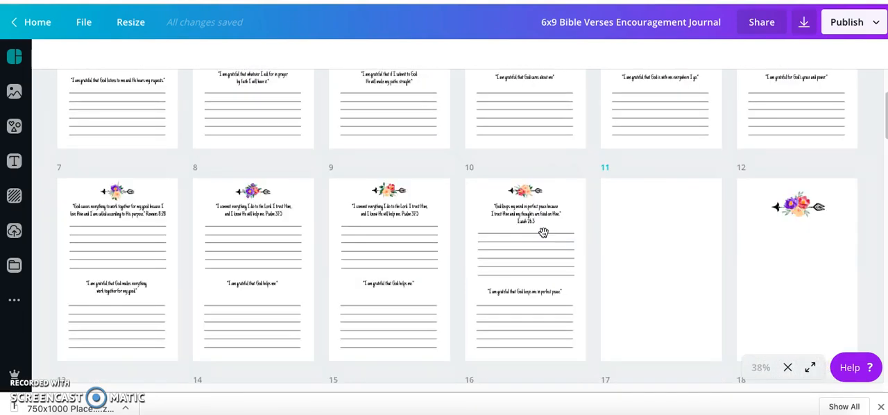
scroll(546, 235, "up", 3)
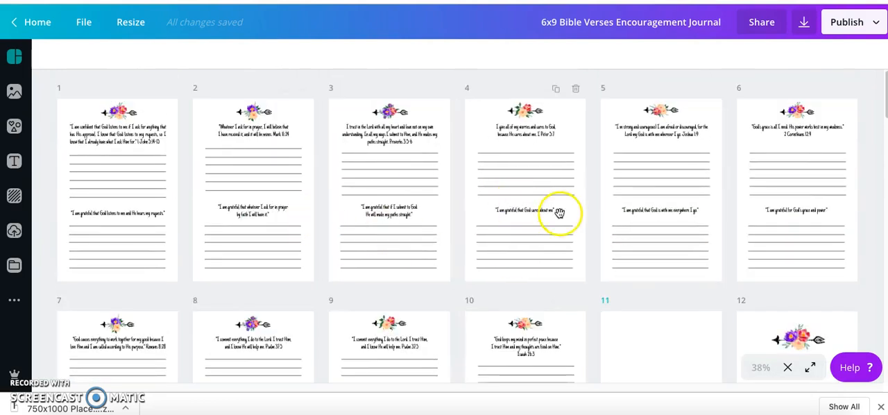
left_click_drag(206, 140, 696, 224)
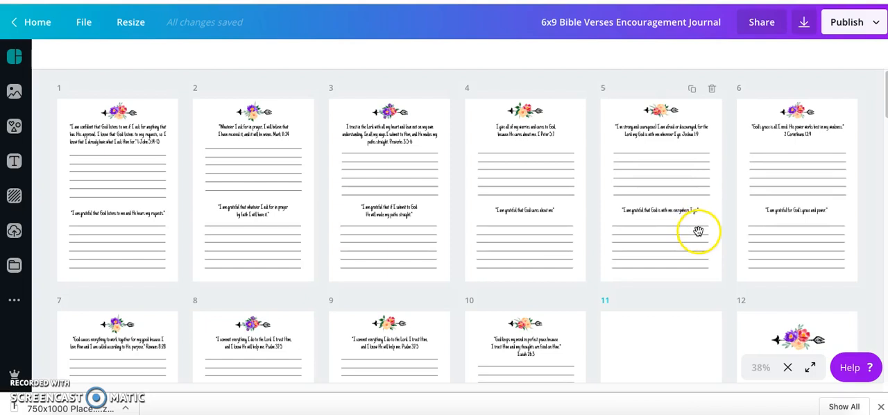
scroll(693, 255, "down", 2)
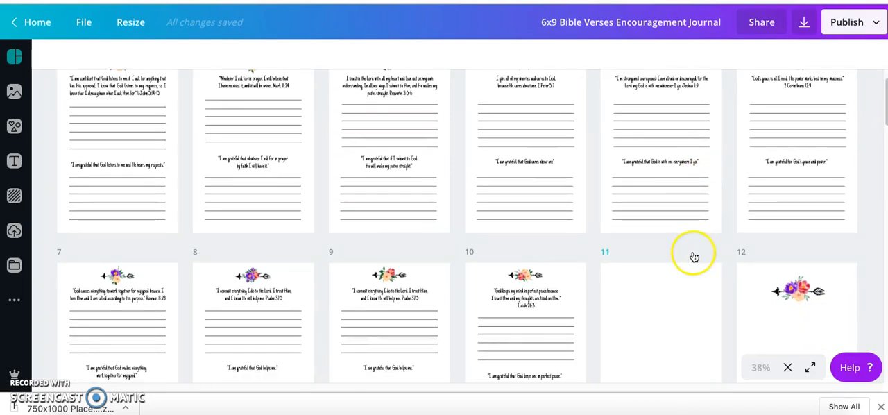
scroll(389, 246, "up", 2)
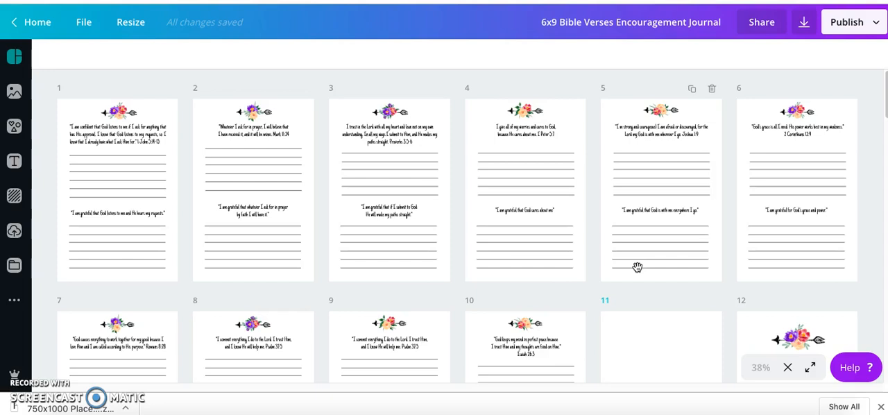
- Close the grid view, return to the home page and browse the thumbnails of the saved designs
left_click(788, 367)
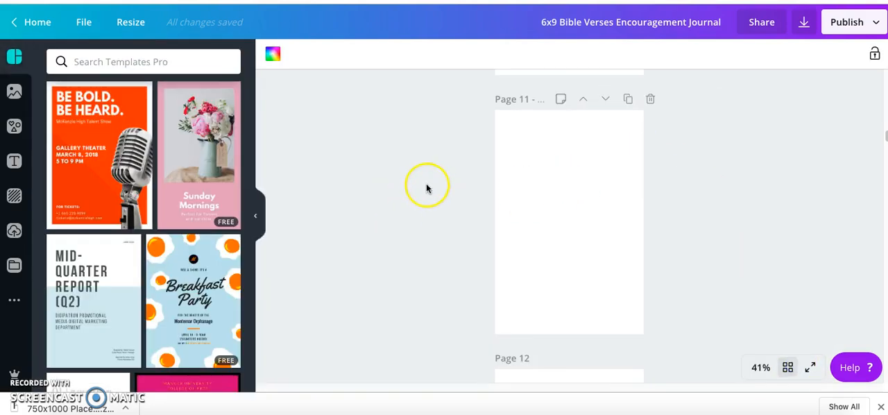
scroll(413, 189, "up", 10)
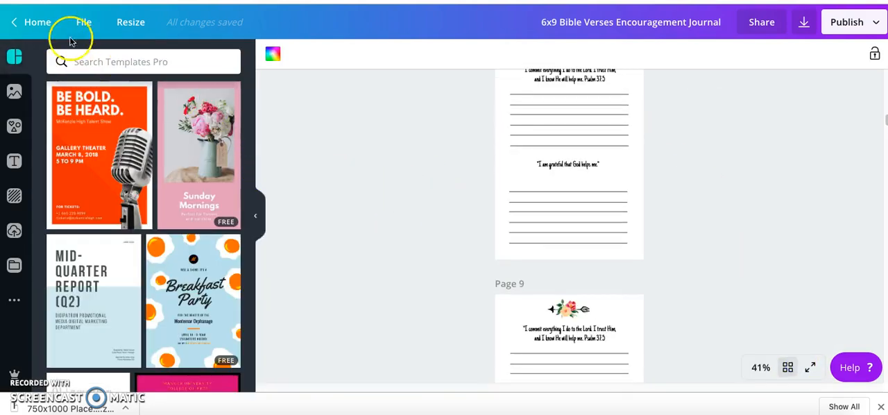
left_click(37, 21)
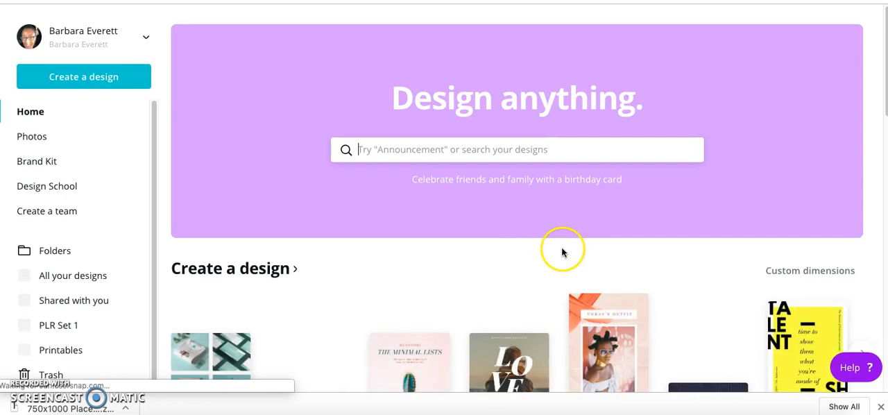
scroll(562, 249, "down", 10)
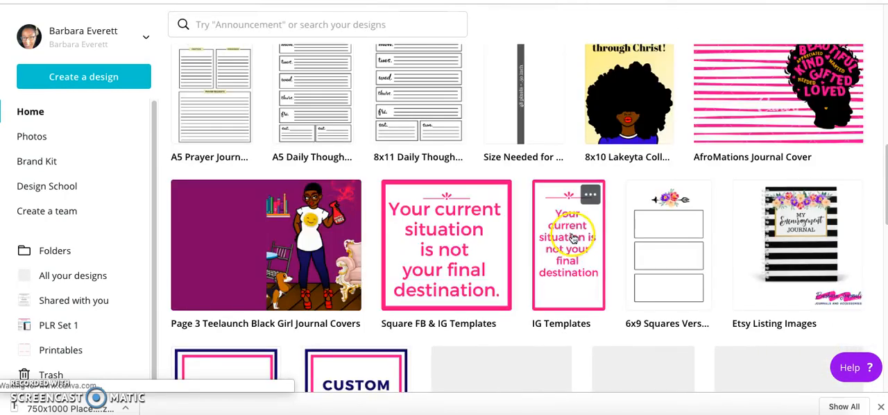
scroll(571, 235, "up", 4)
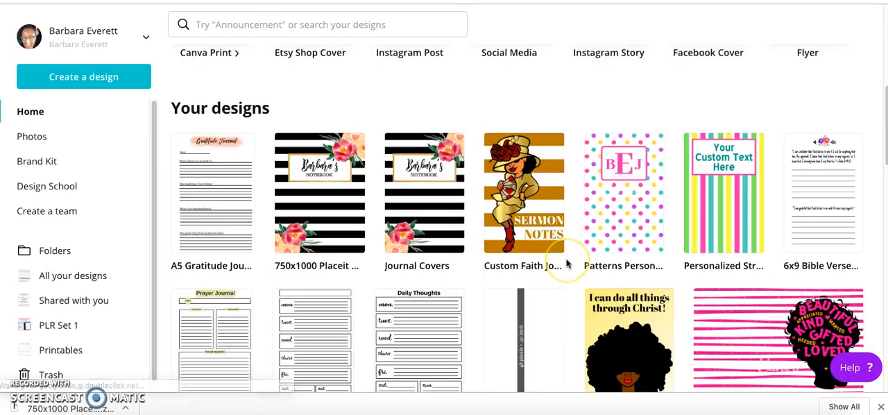